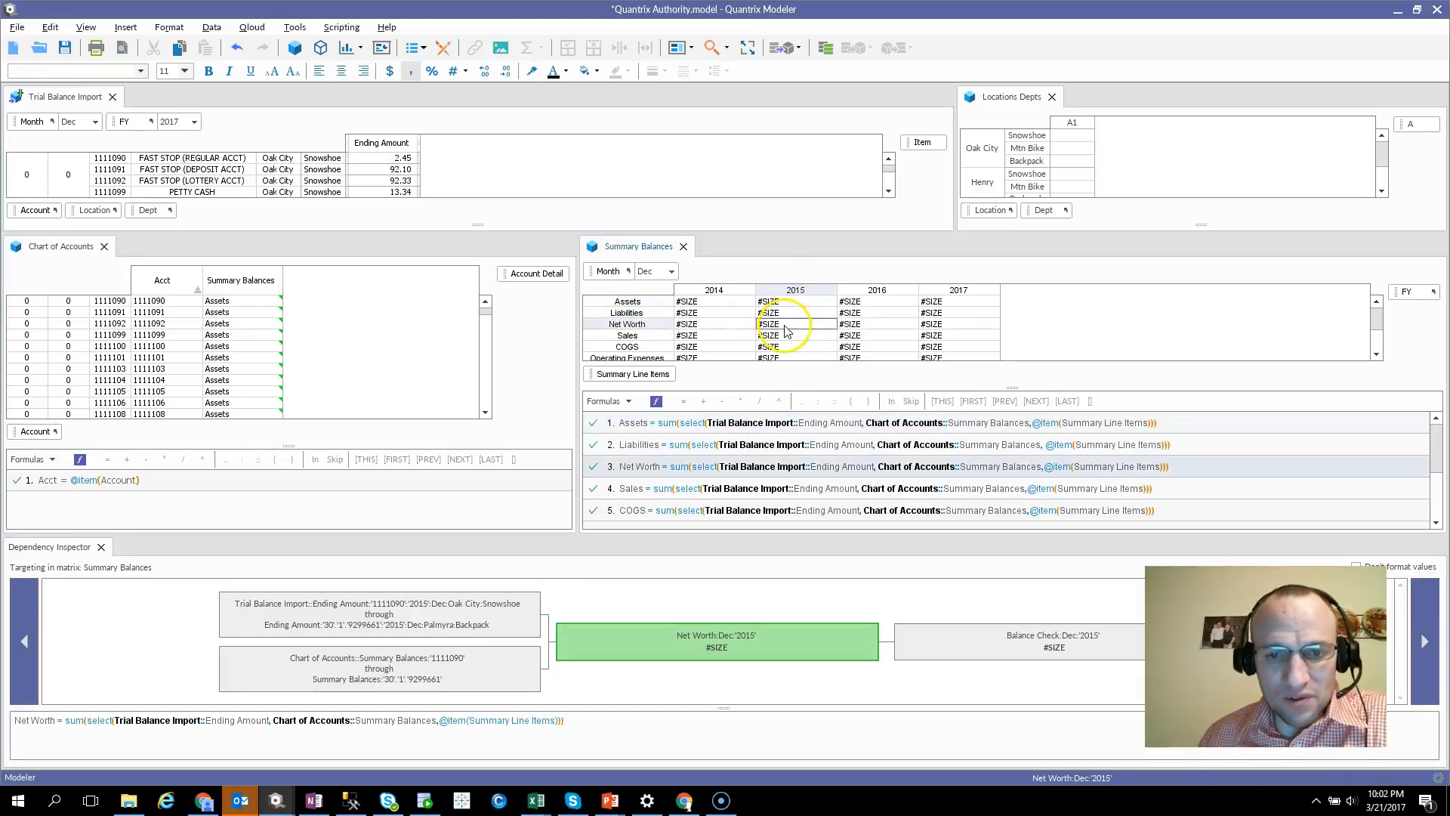
# Inspect the dependencies of the 2014 Assets cell in Summary Balances, and check Trial Balance Import's Ending Amount column and Account category link
pyautogui.click(697, 303)
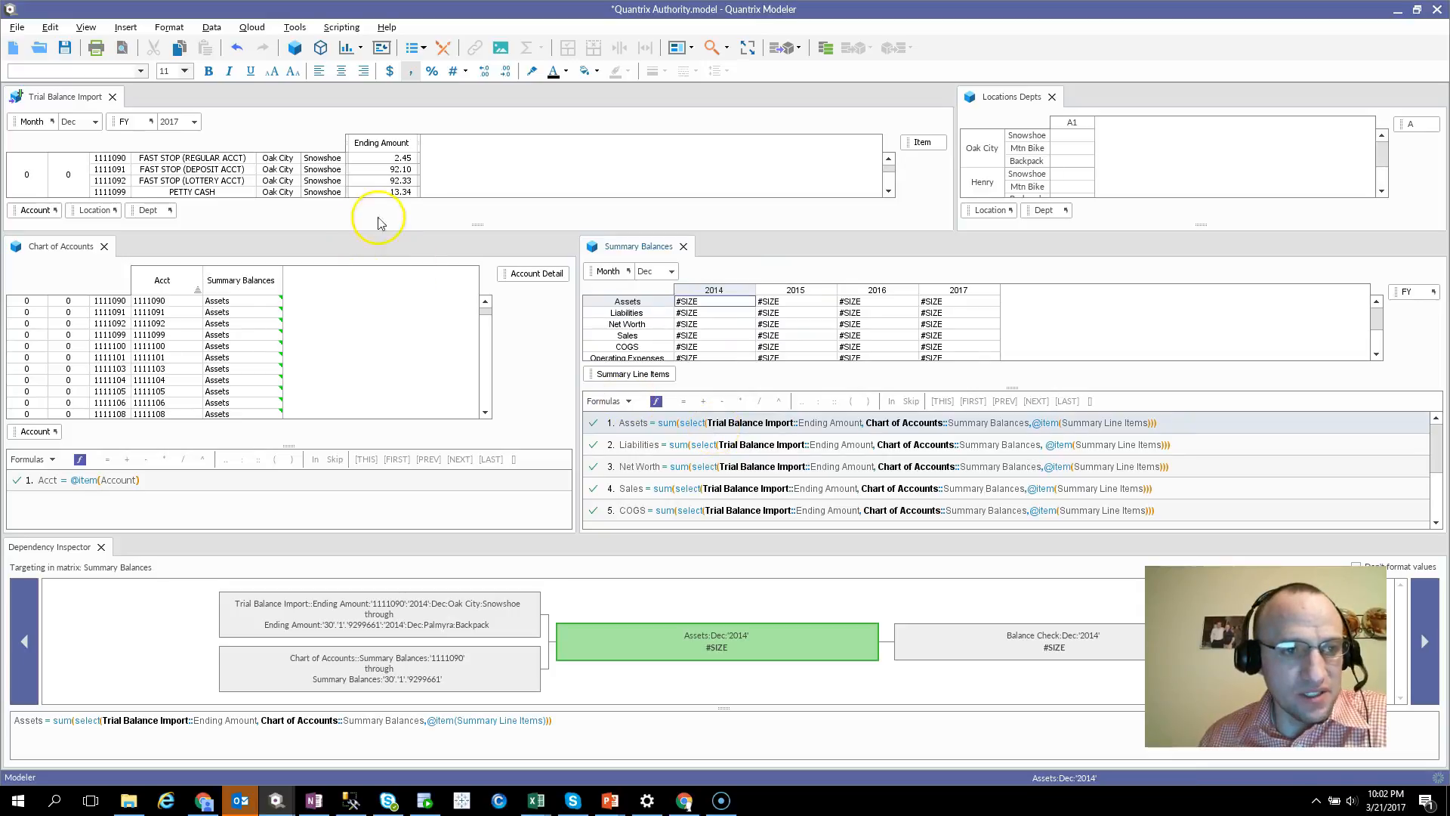
pyautogui.click(377, 143)
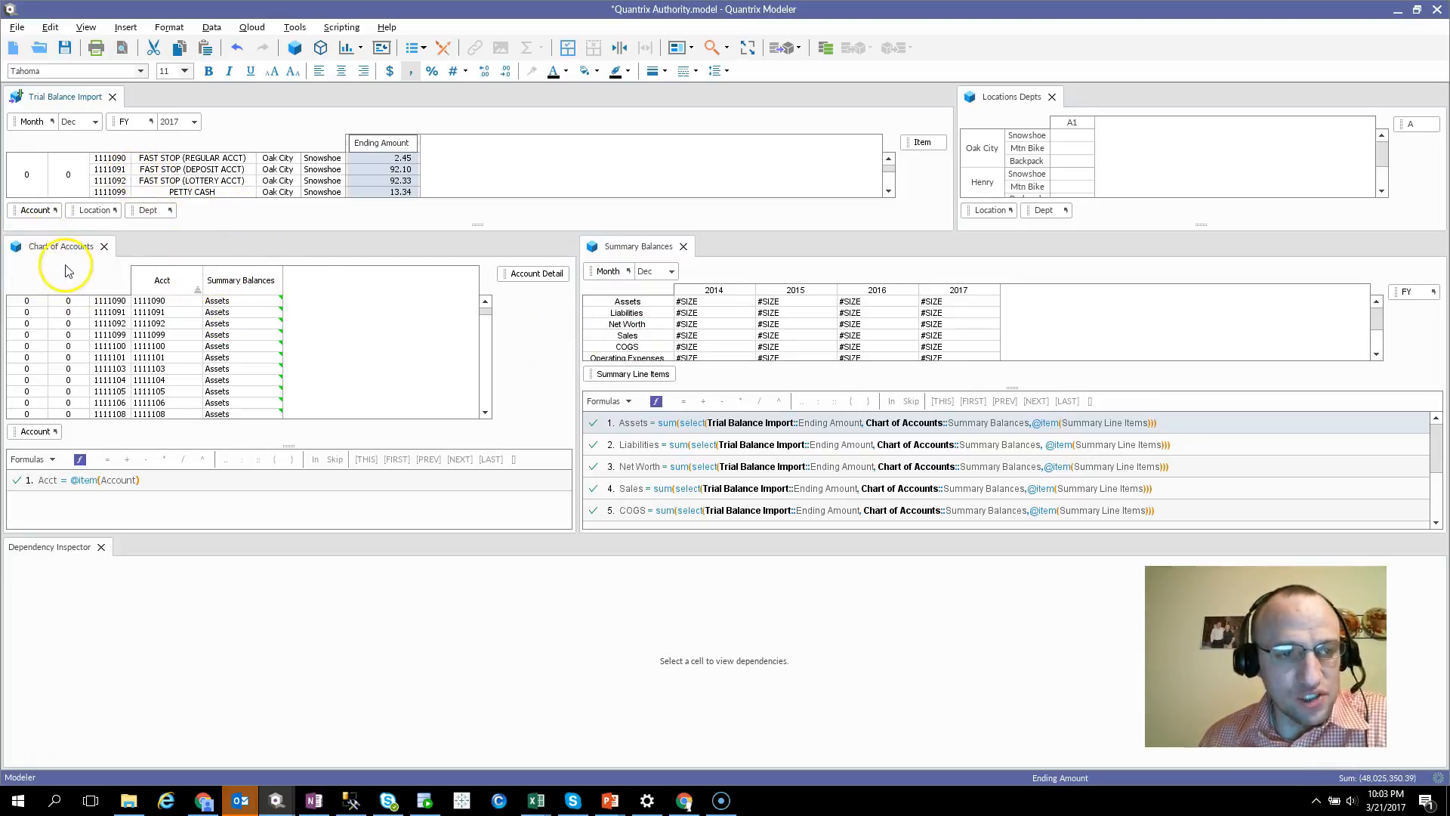
pyautogui.moveTo(49, 217)
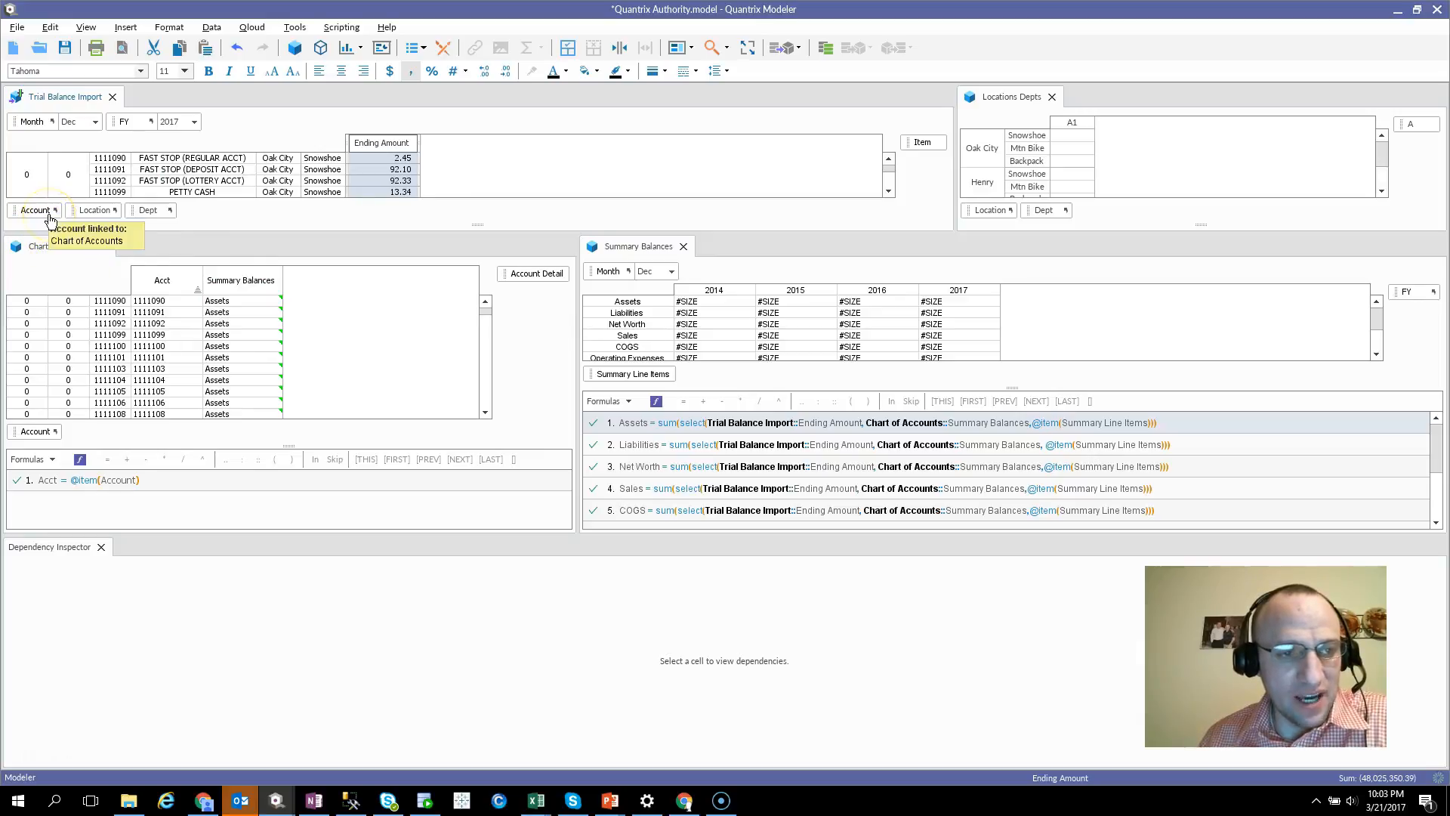
pyautogui.hotkey('alt', 'd')
pyautogui.moveTo(29, 200); pyautogui.dragTo(74, 220)
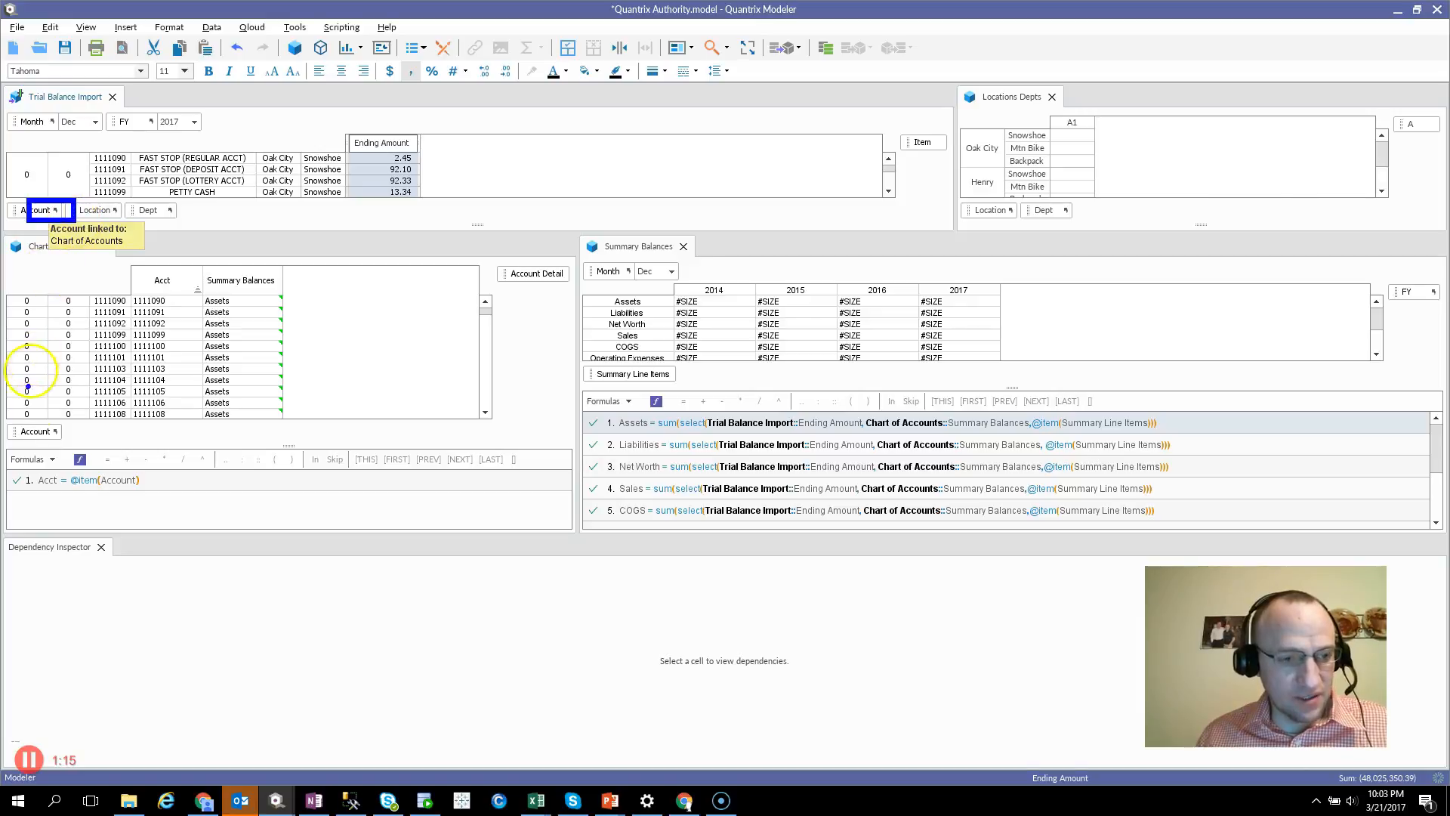
pyautogui.moveTo(36, 414)
pyautogui.mouseDown()
pyautogui.moveTo(55, 448)
pyautogui.moveTo(79, 450)
pyautogui.mouseUp()
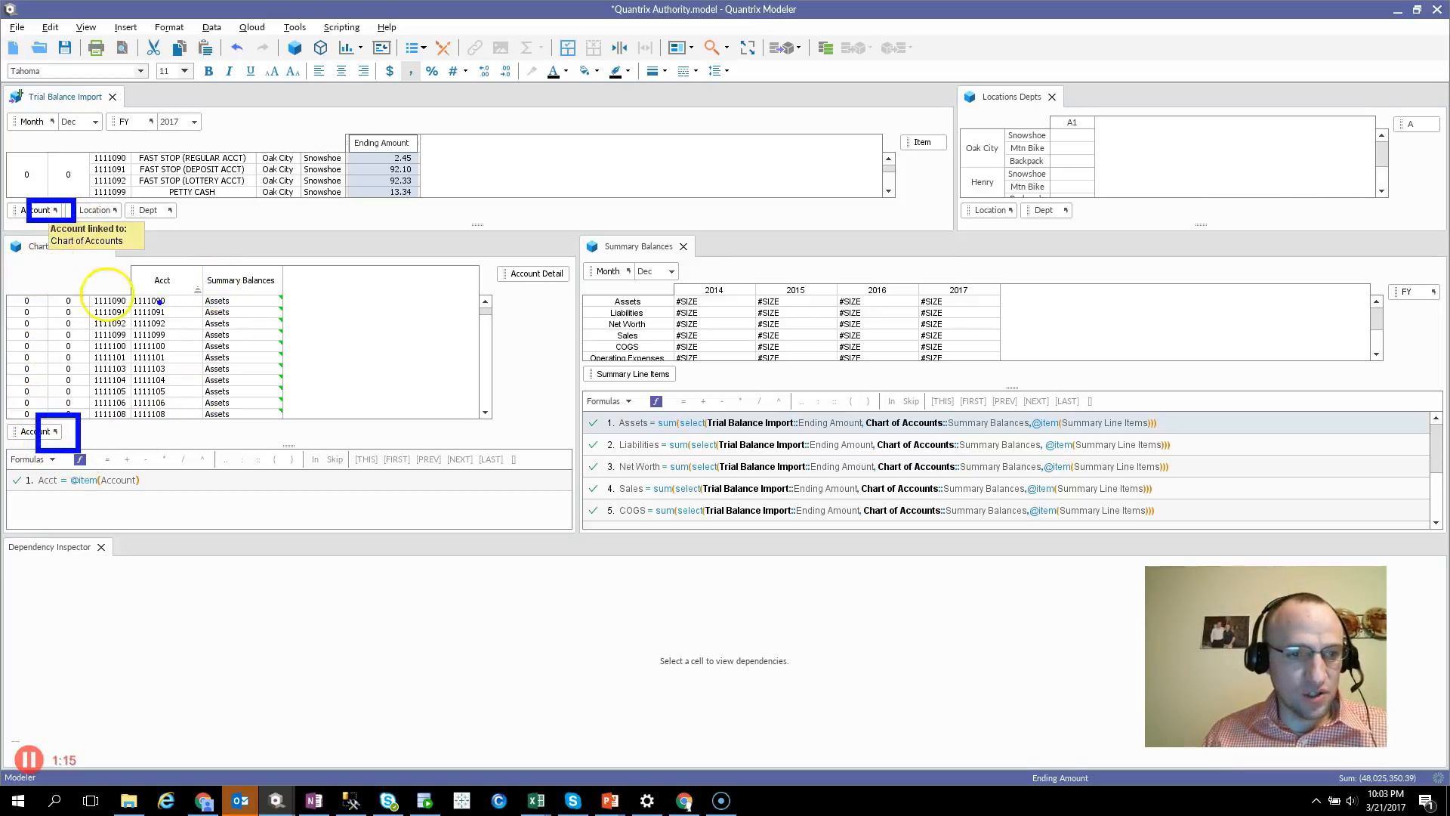
pyautogui.moveTo(197, 251)
pyautogui.mouseDown()
pyautogui.moveTo(234, 355)
pyautogui.moveTo(306, 441)
pyautogui.mouseUp()
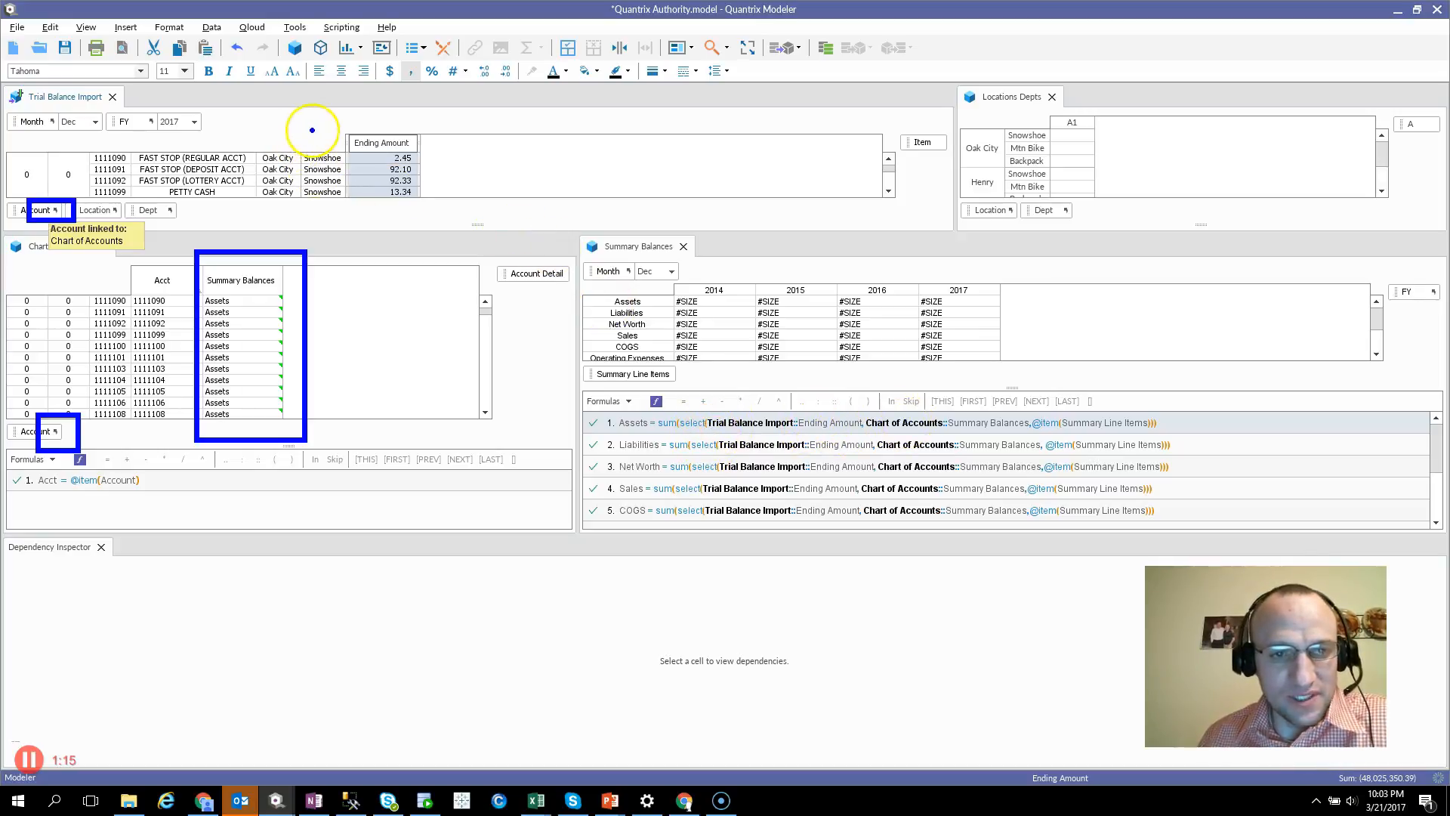
pyautogui.moveTo(329, 116)
pyautogui.mouseDown()
pyautogui.moveTo(351, 189)
pyautogui.moveTo(407, 147)
pyautogui.moveTo(325, 138)
pyautogui.mouseUp()
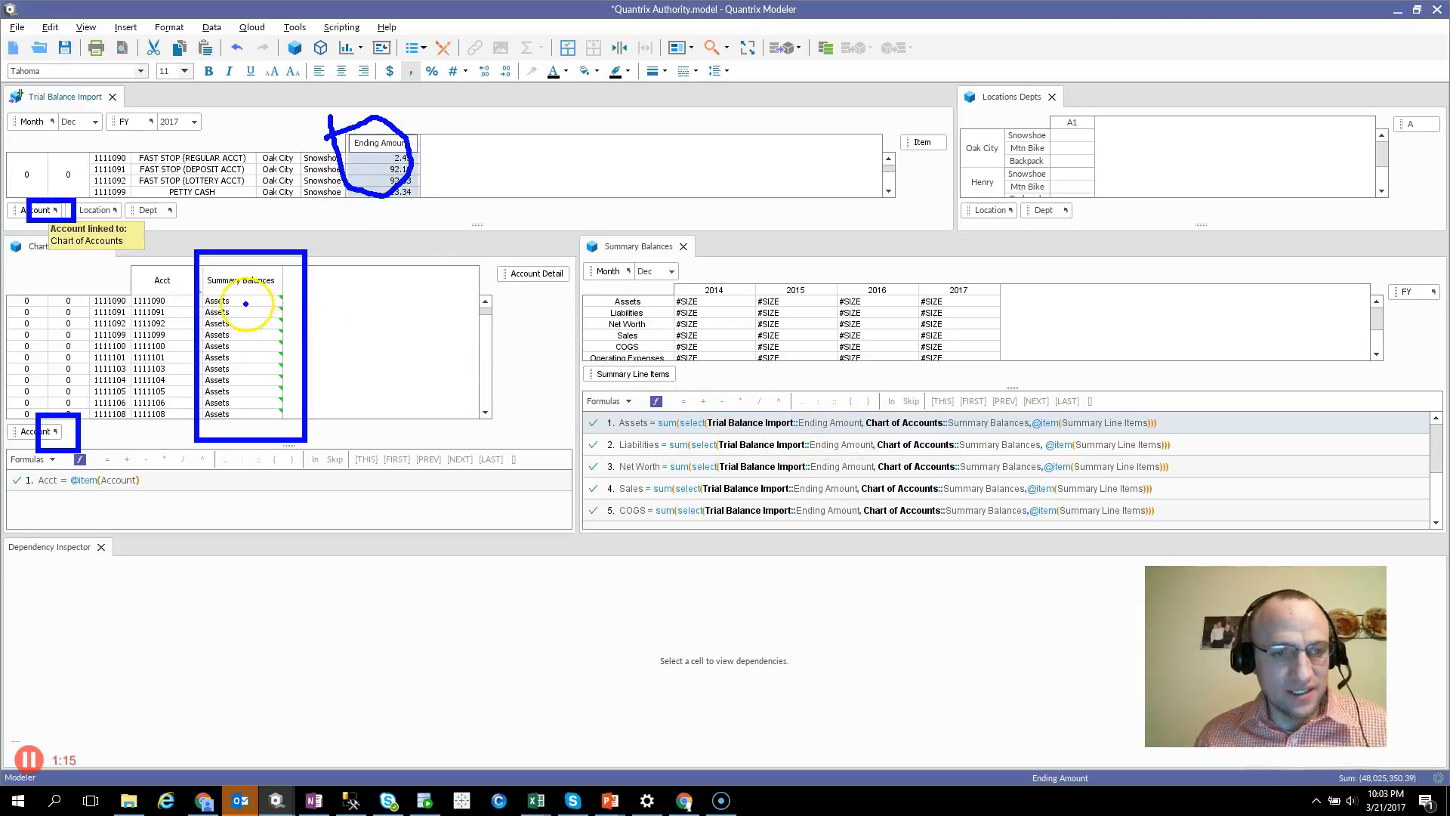
pyautogui.moveTo(269, 288)
pyautogui.mouseDown()
pyautogui.moveTo(214, 405)
pyautogui.moveTo(221, 366)
pyautogui.mouseUp()
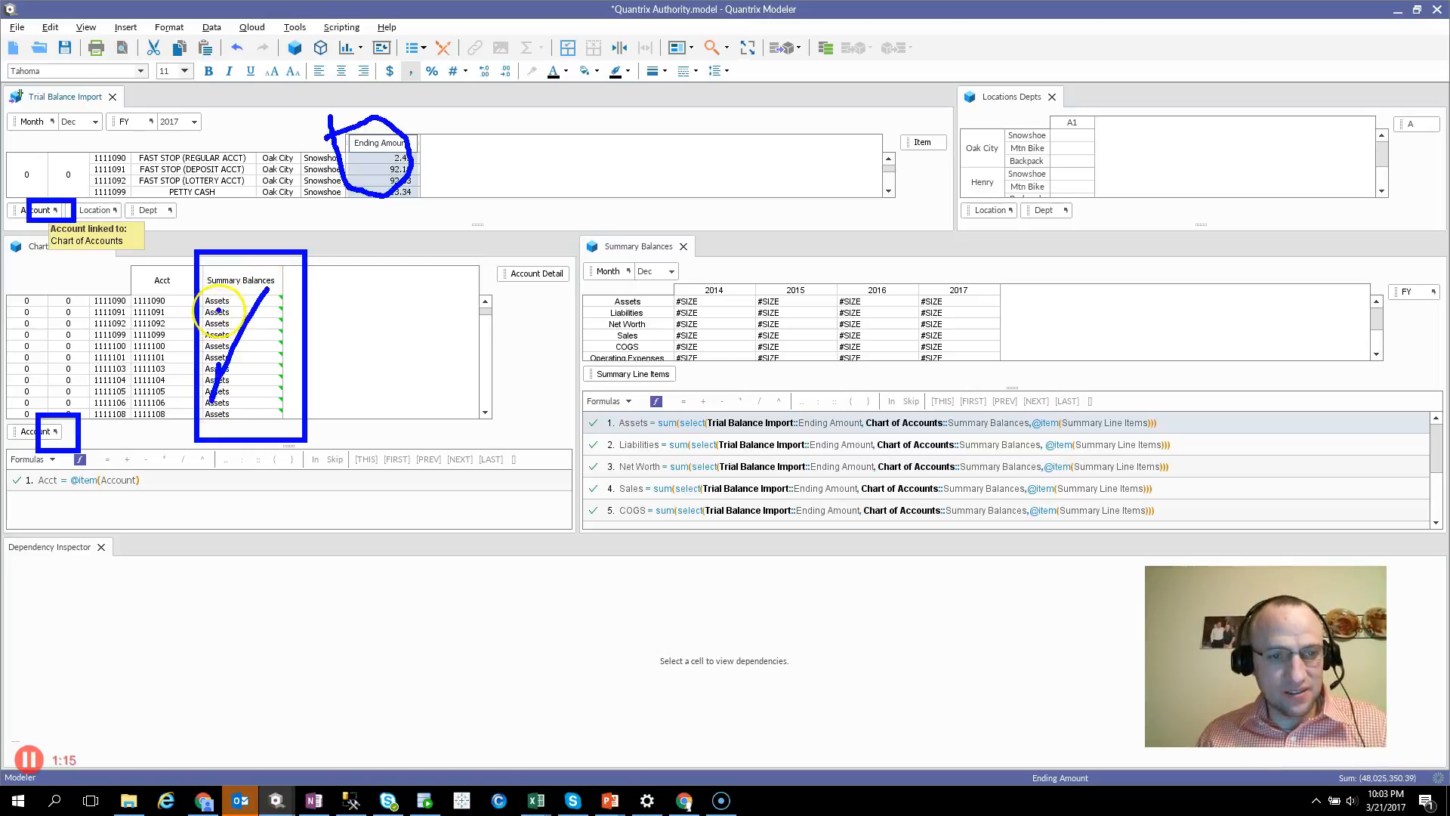
pyautogui.moveTo(219, 302); pyautogui.dragTo(308, 389)
pyautogui.moveTo(630, 294)
pyautogui.mouseDown()
pyautogui.moveTo(591, 288)
pyautogui.moveTo(633, 318)
pyautogui.moveTo(639, 293)
pyautogui.moveTo(627, 305)
pyautogui.mouseUp()
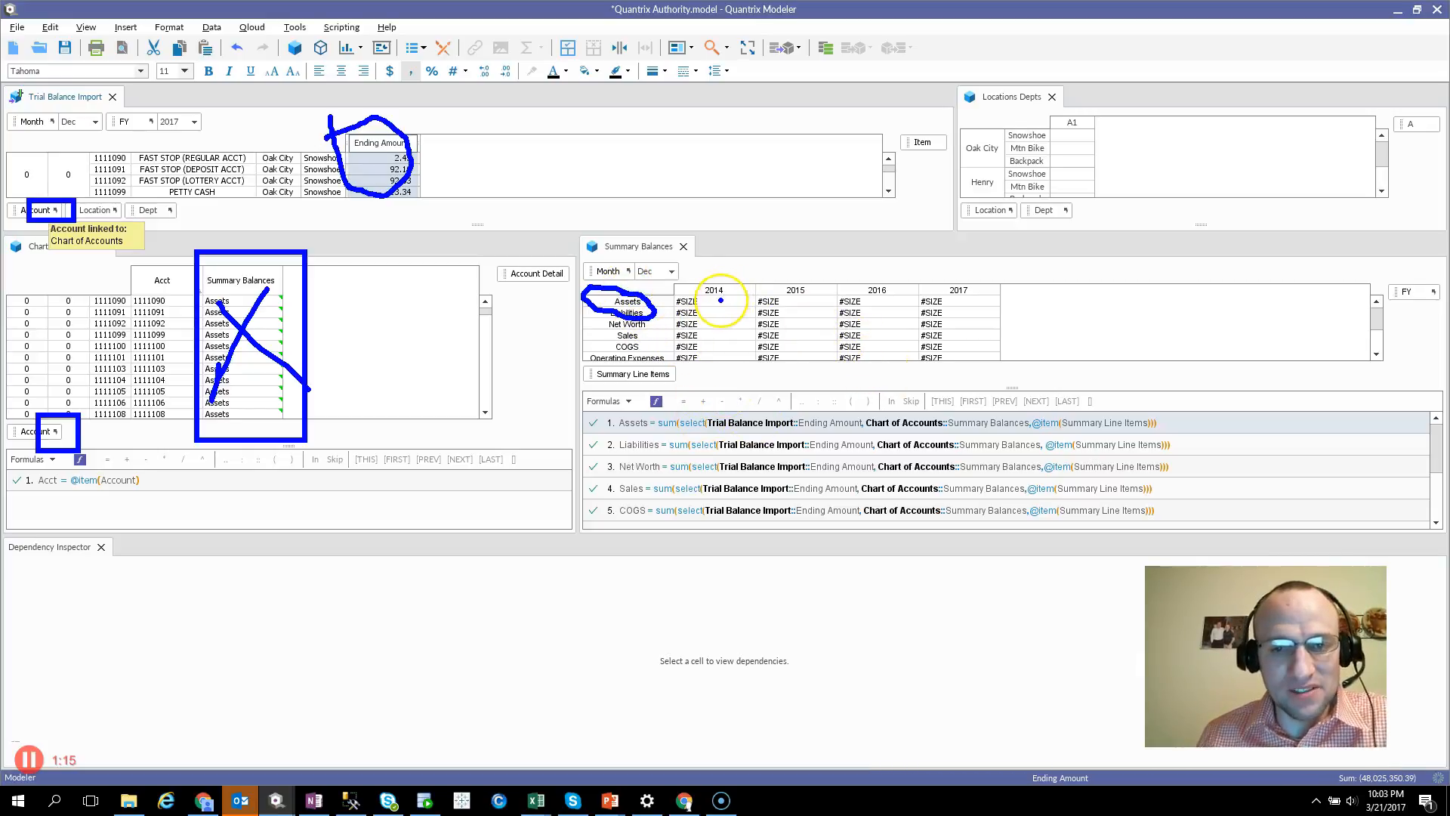
pyautogui.press('Escape')
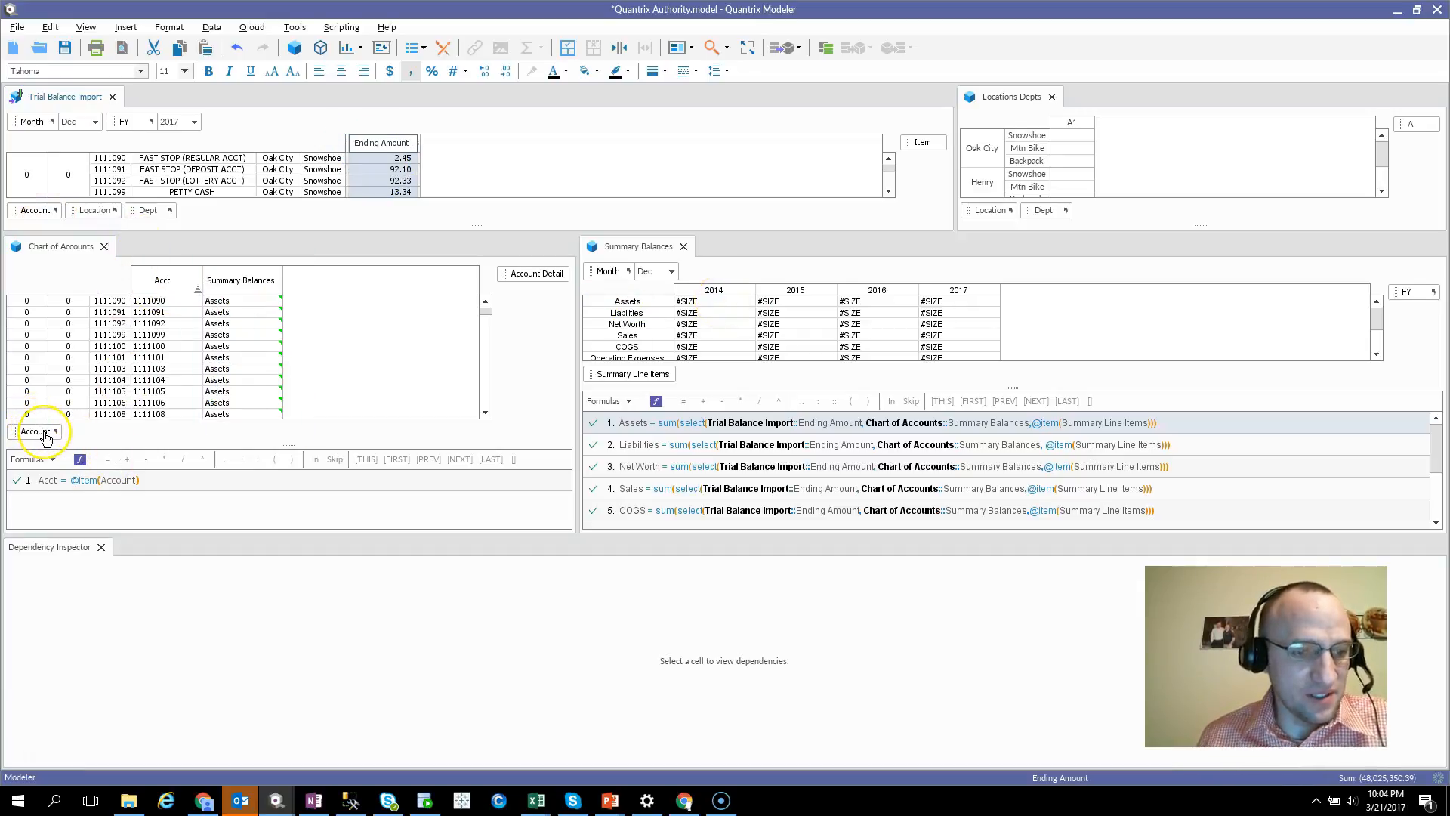
pyautogui.moveTo(28, 410); pyautogui.dragTo(81, 451)
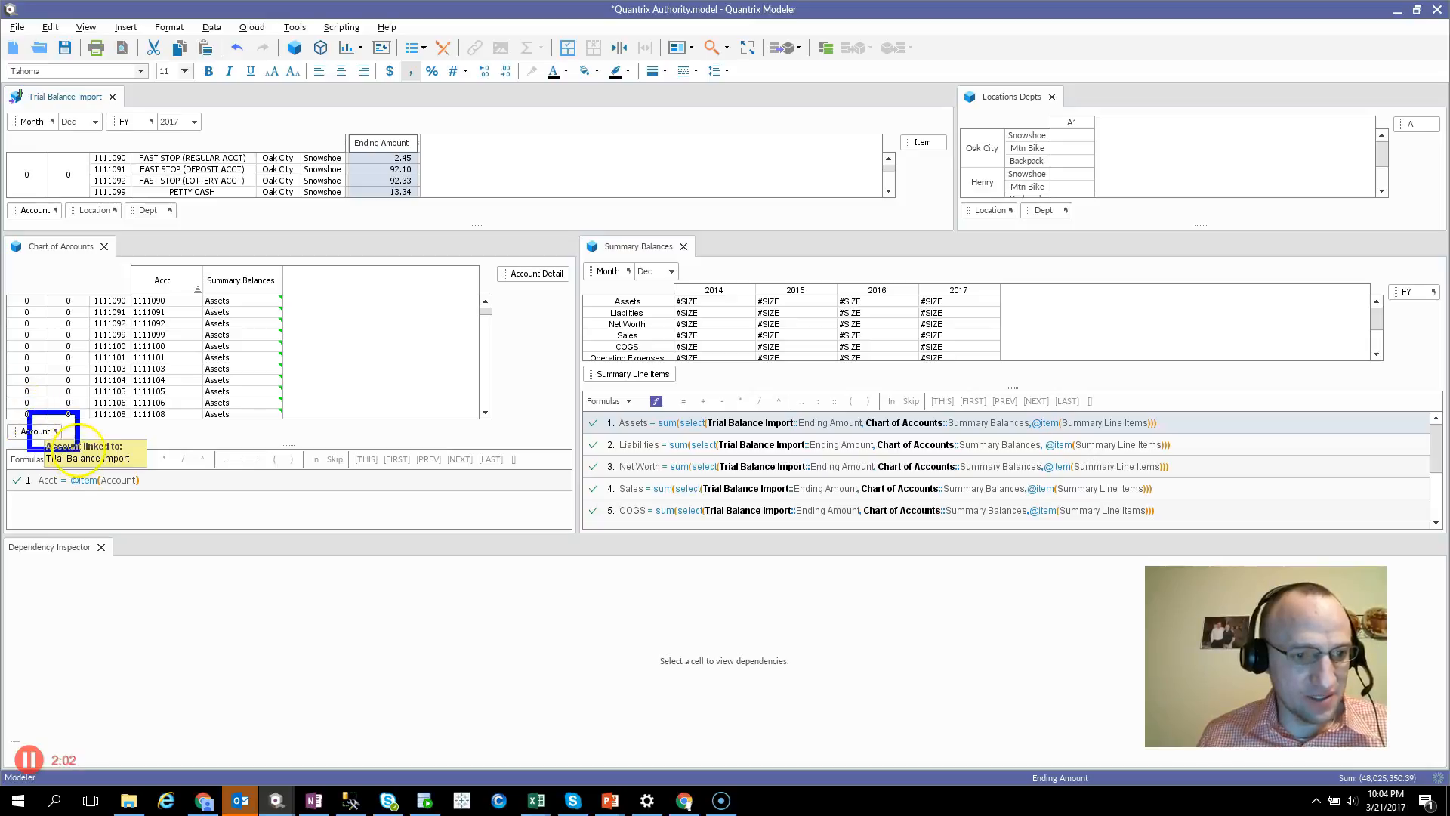
pyautogui.moveTo(30, 201); pyautogui.dragTo(72, 223)
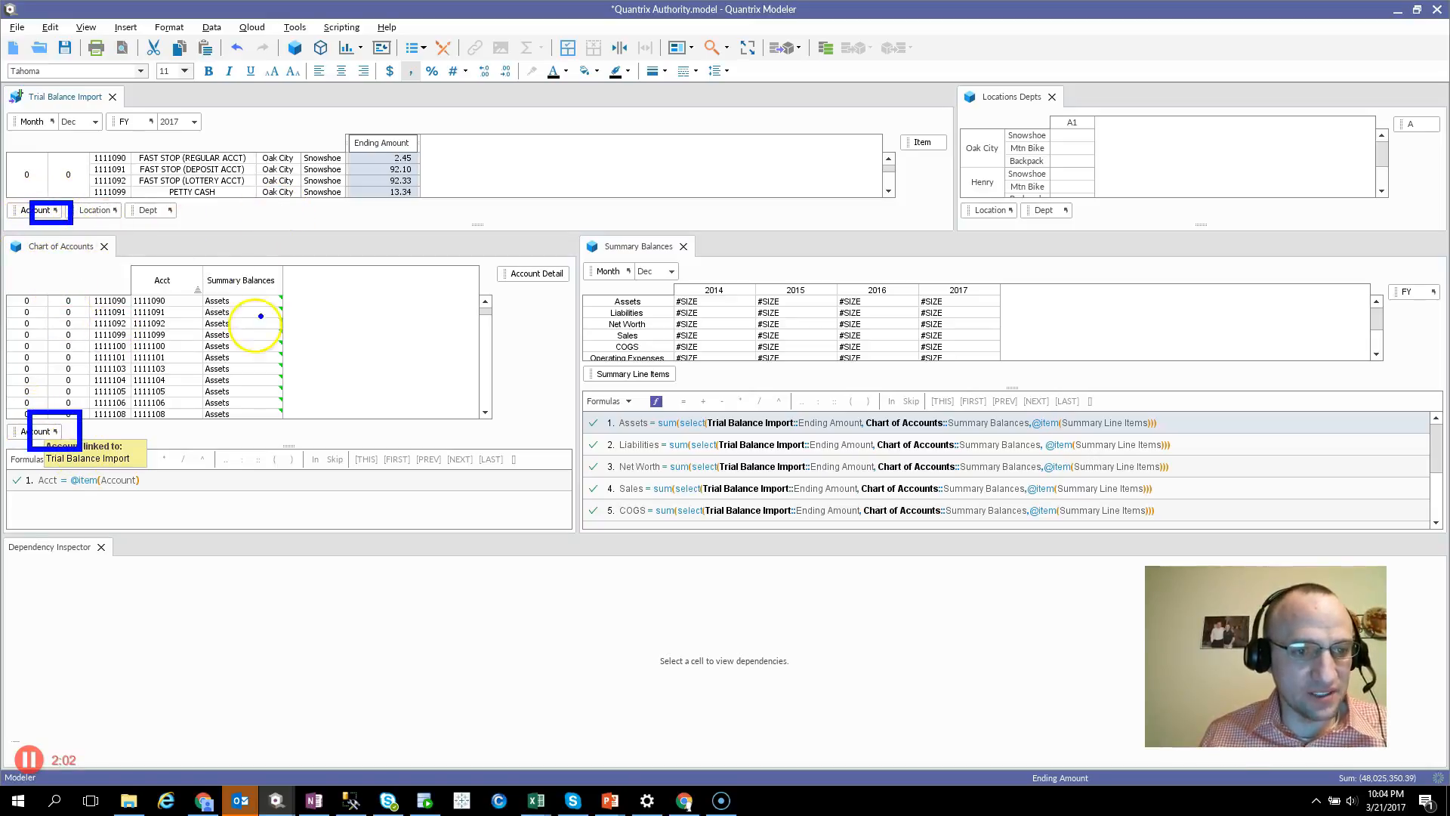
pyautogui.moveTo(198, 267)
pyautogui.mouseDown()
pyautogui.moveTo(242, 382)
pyautogui.moveTo(325, 418)
pyautogui.mouseUp()
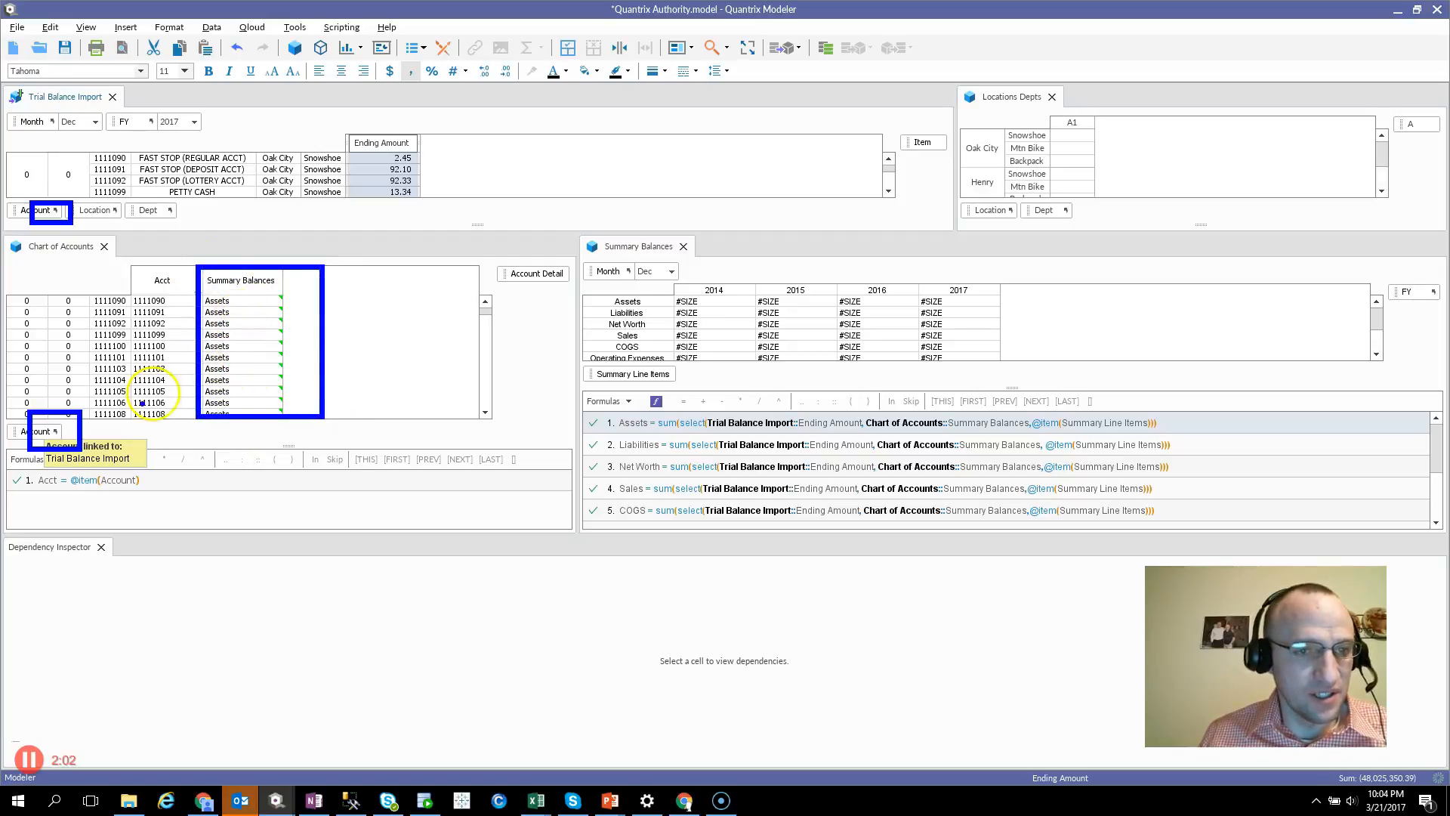
pyautogui.moveTo(421, 123)
pyautogui.mouseDown()
pyautogui.moveTo(436, 202)
pyautogui.moveTo(476, 114)
pyautogui.moveTo(433, 117)
pyautogui.mouseUp()
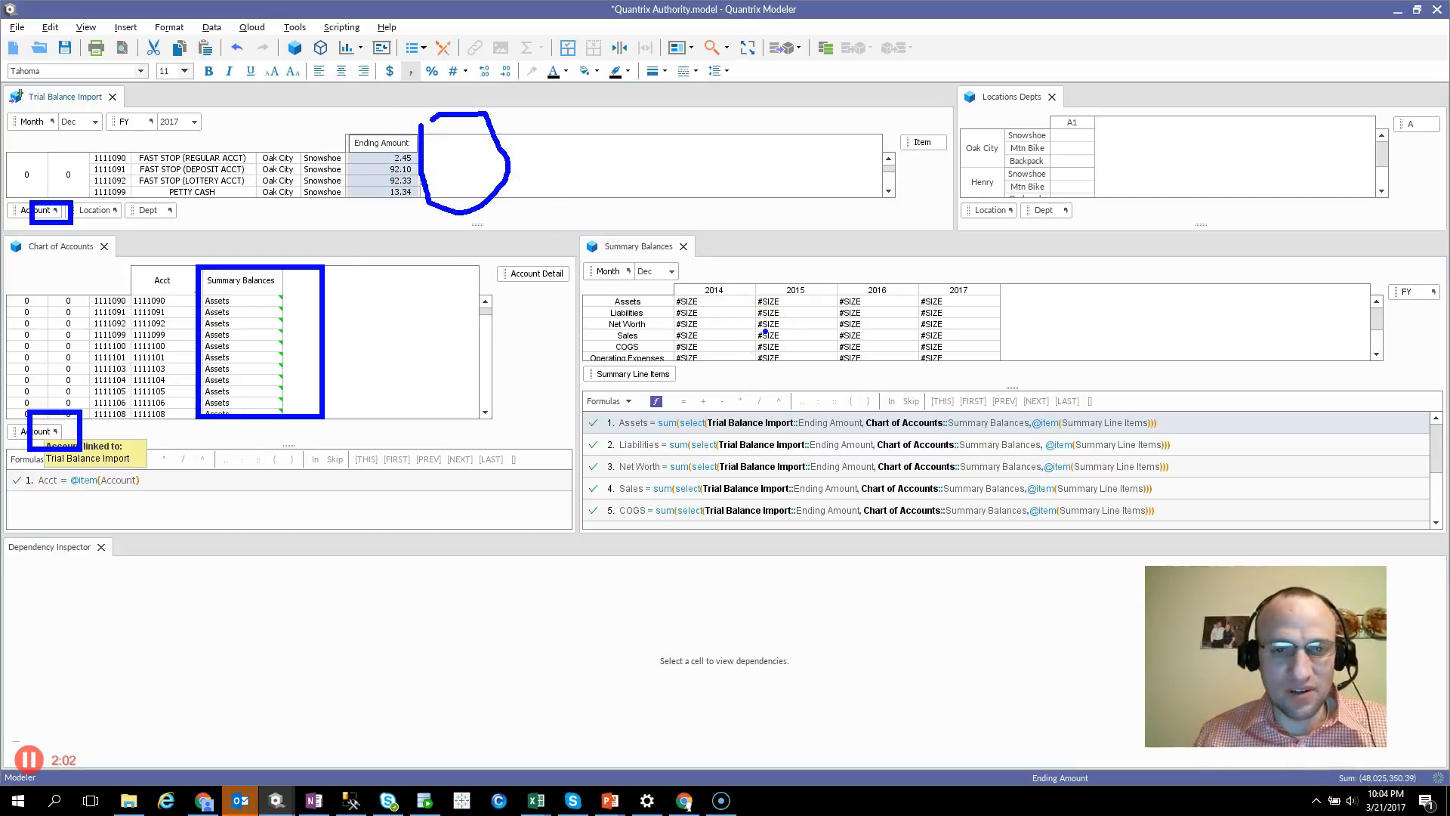
pyautogui.press('Escape')
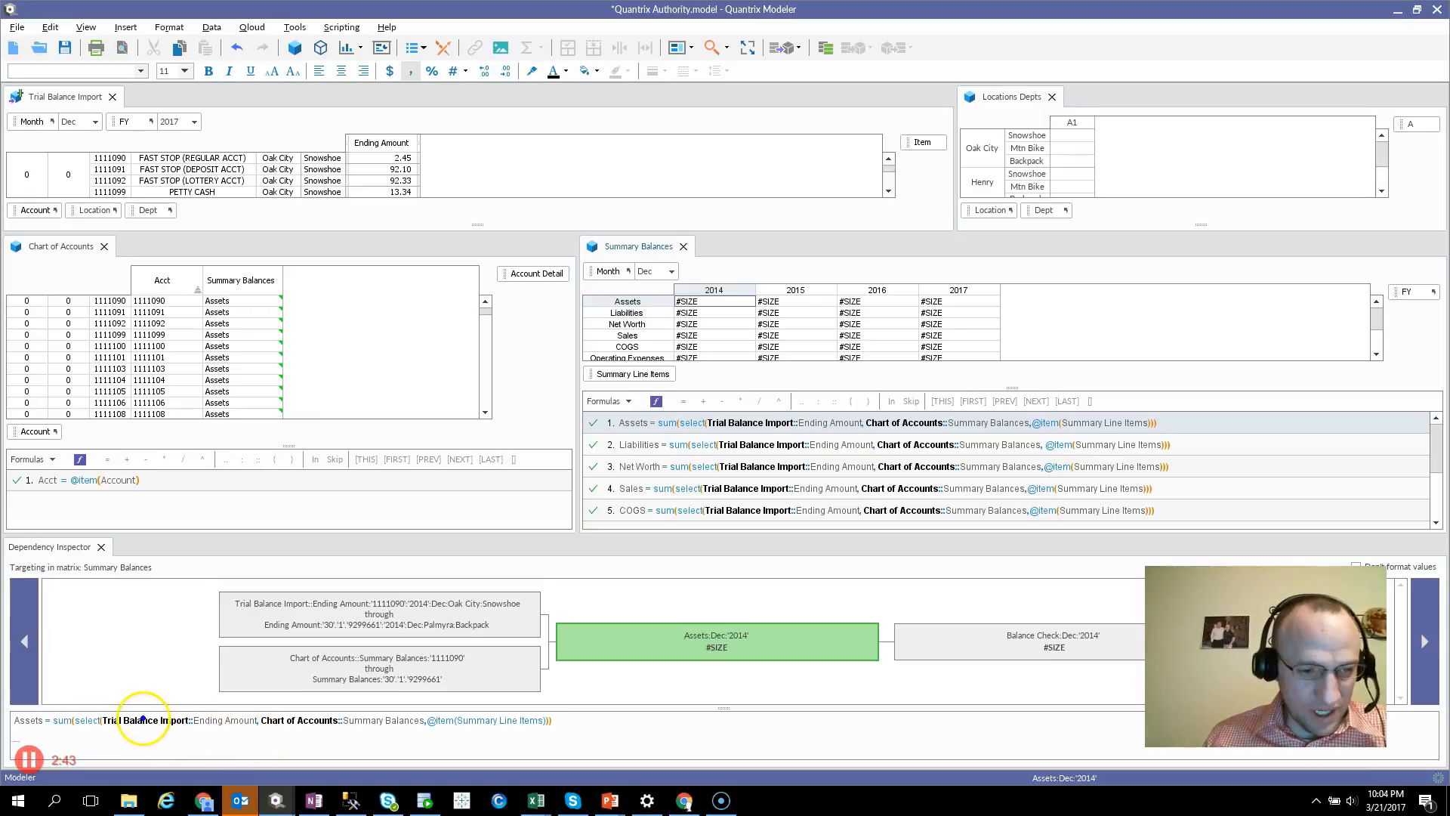
# Inspect the Trial Balance Import::Ending Amount value list in the 2014 Assets formula shown in the Dependency Inspector
pyautogui.hotkey('ctrl', '2')
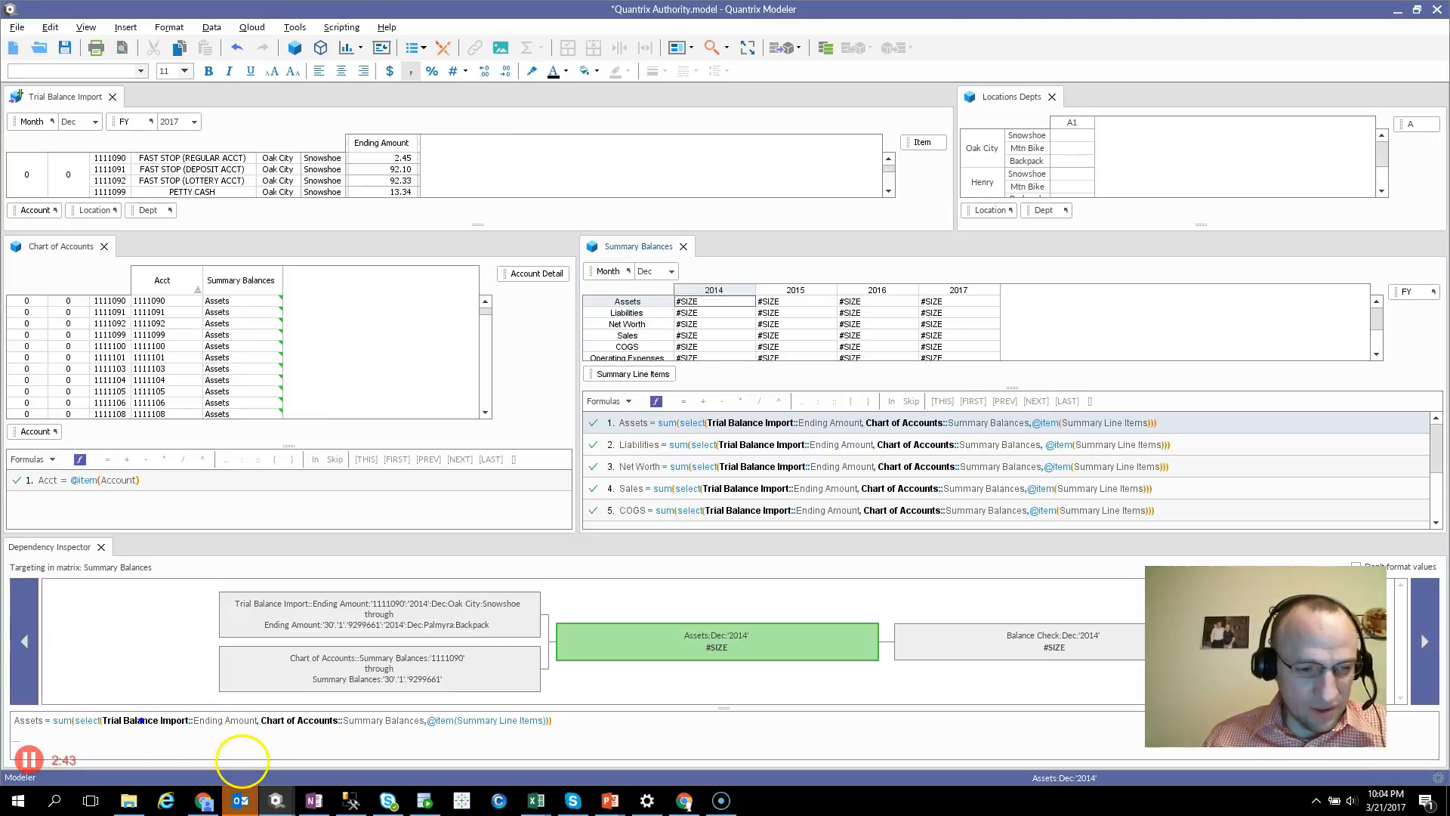
pyautogui.moveTo(178, 725)
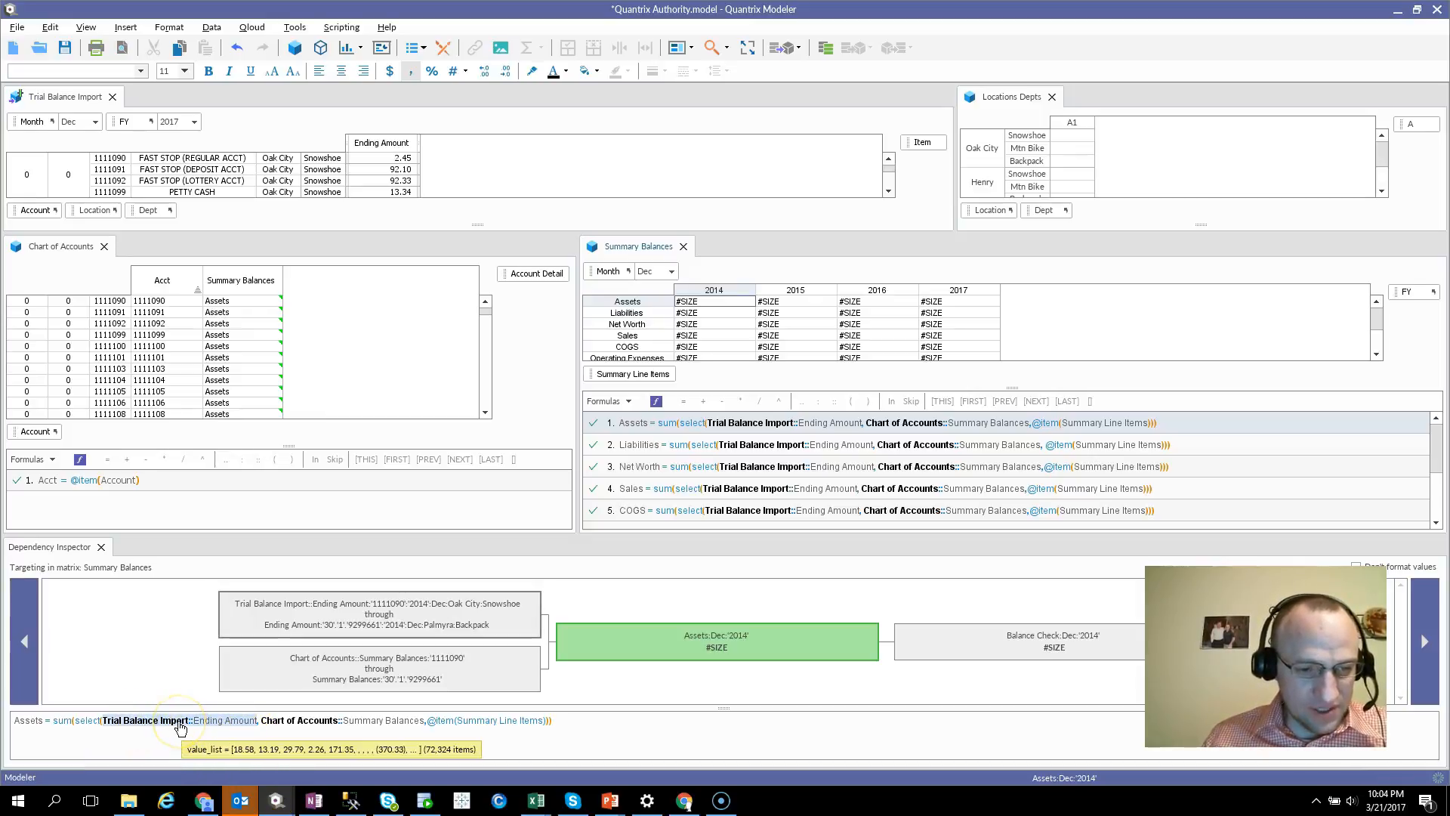
pyautogui.hotkey('ctrl', '2')
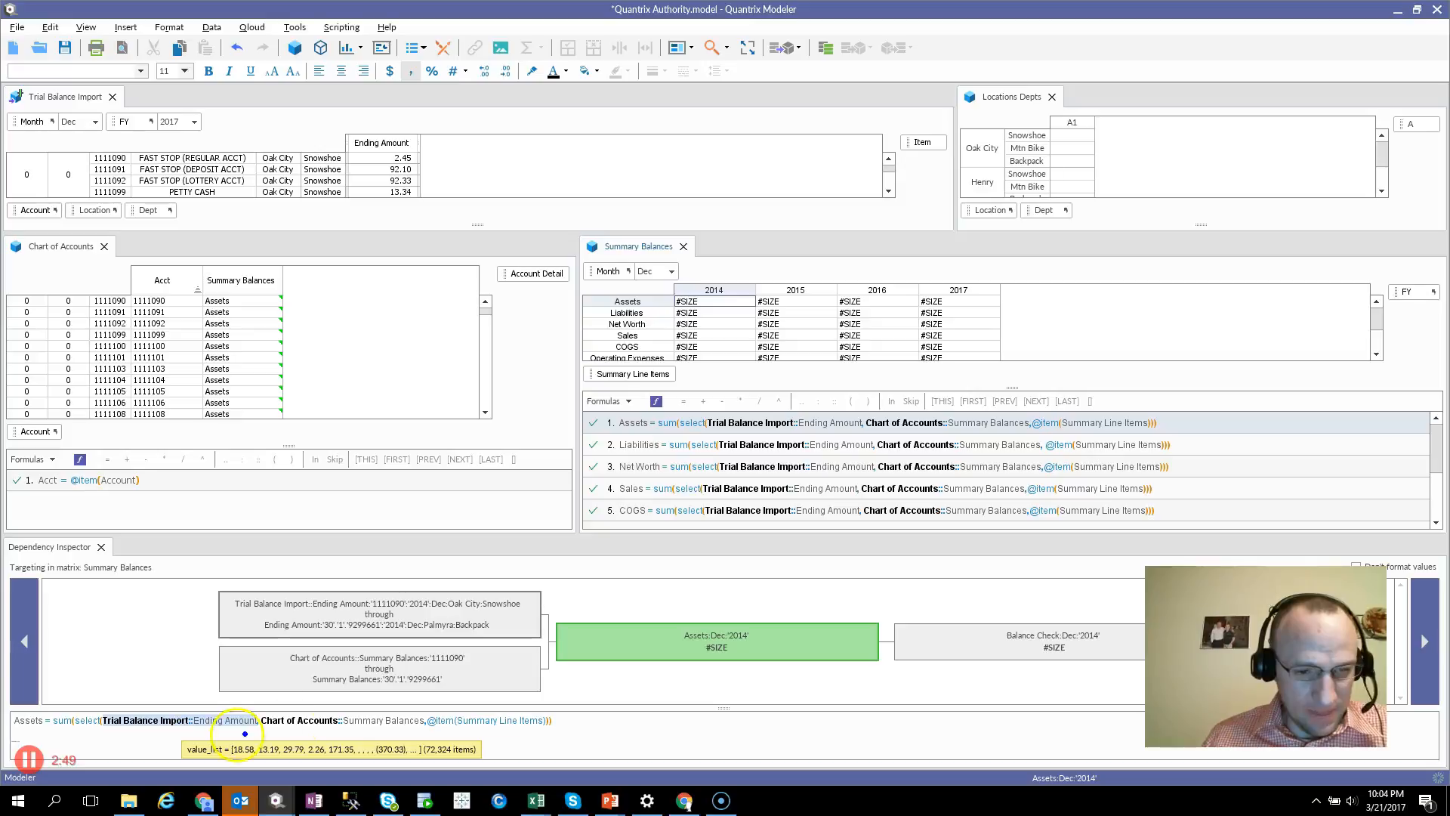
pyautogui.moveTo(416, 737); pyautogui.dragTo(494, 758)
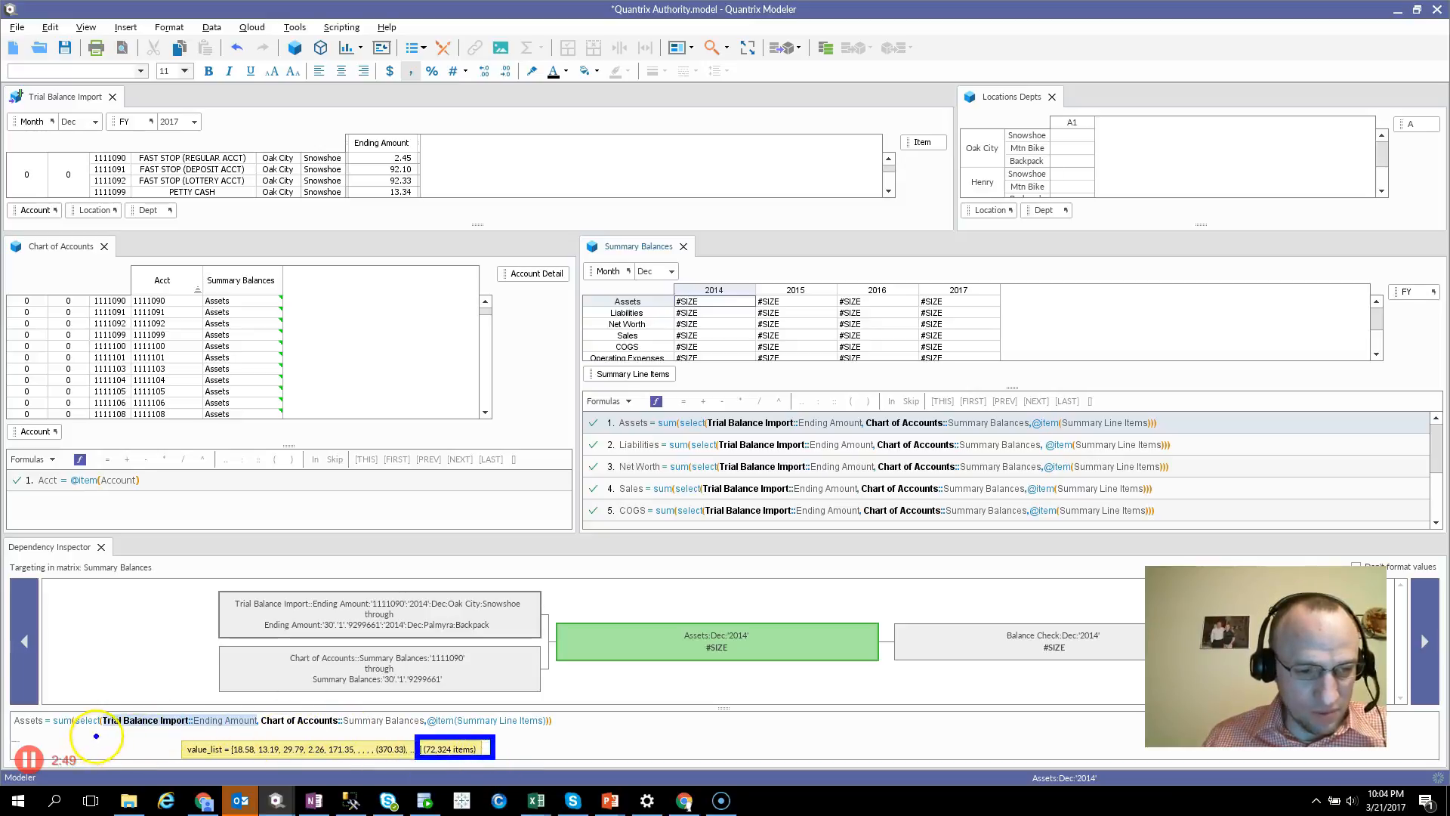
pyautogui.moveTo(110, 728); pyautogui.dragTo(250, 727)
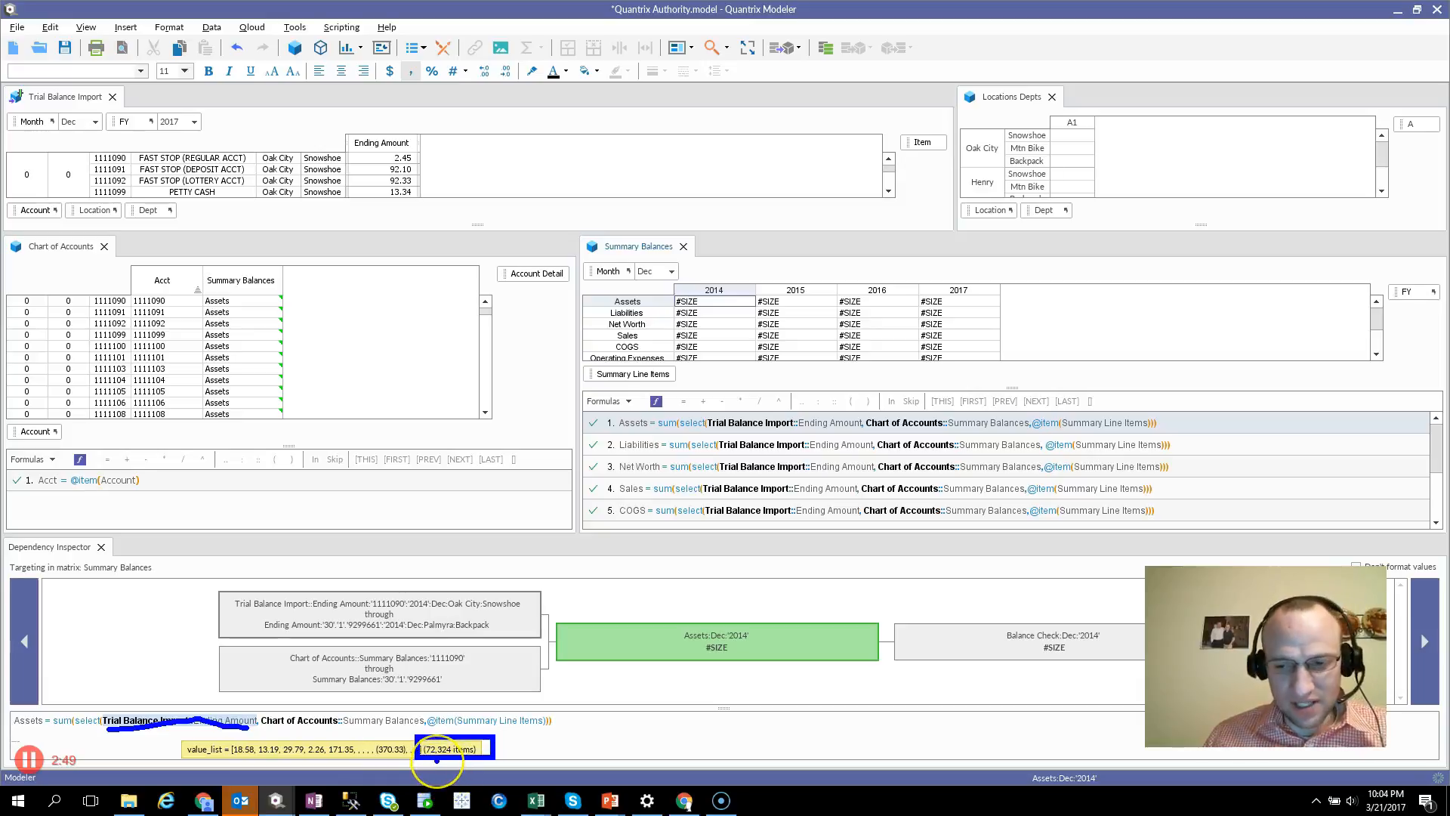
pyautogui.press('Escape')
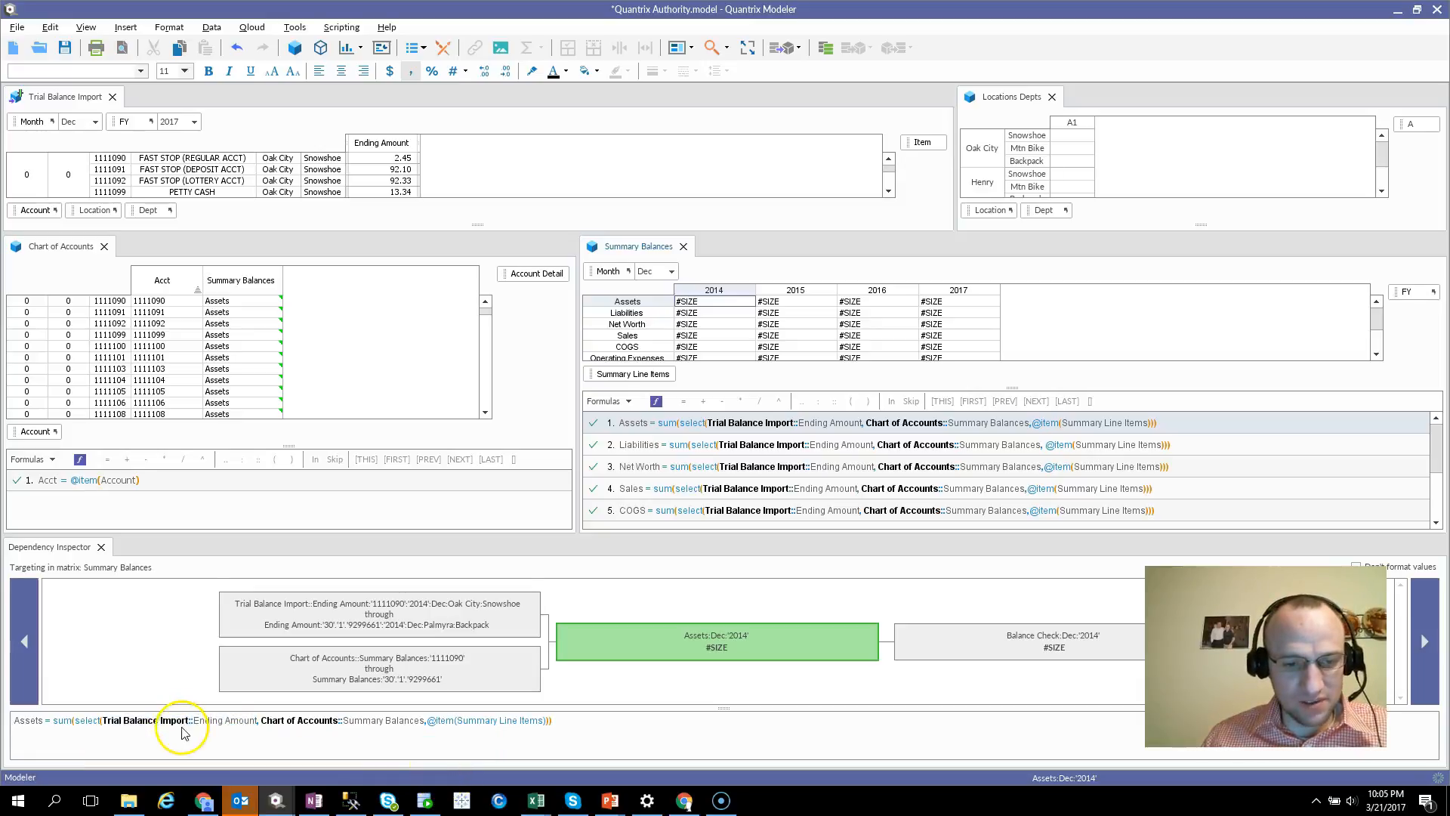
# Inspect the Chart of Accounts::Summary Balances key list in the 2014 Assets formula
pyautogui.moveTo(295, 726)
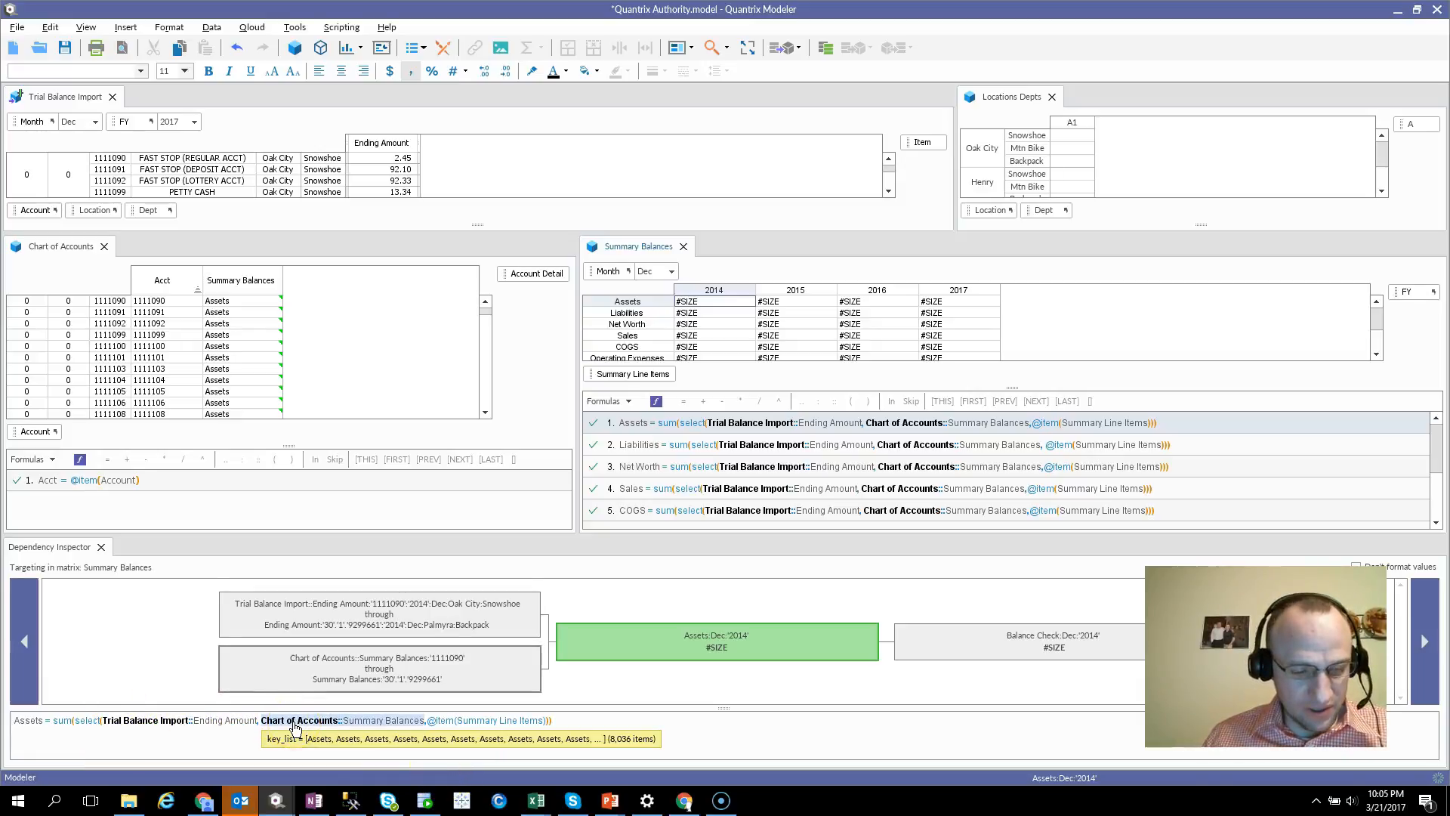
pyautogui.hotkey('alt', 'd')
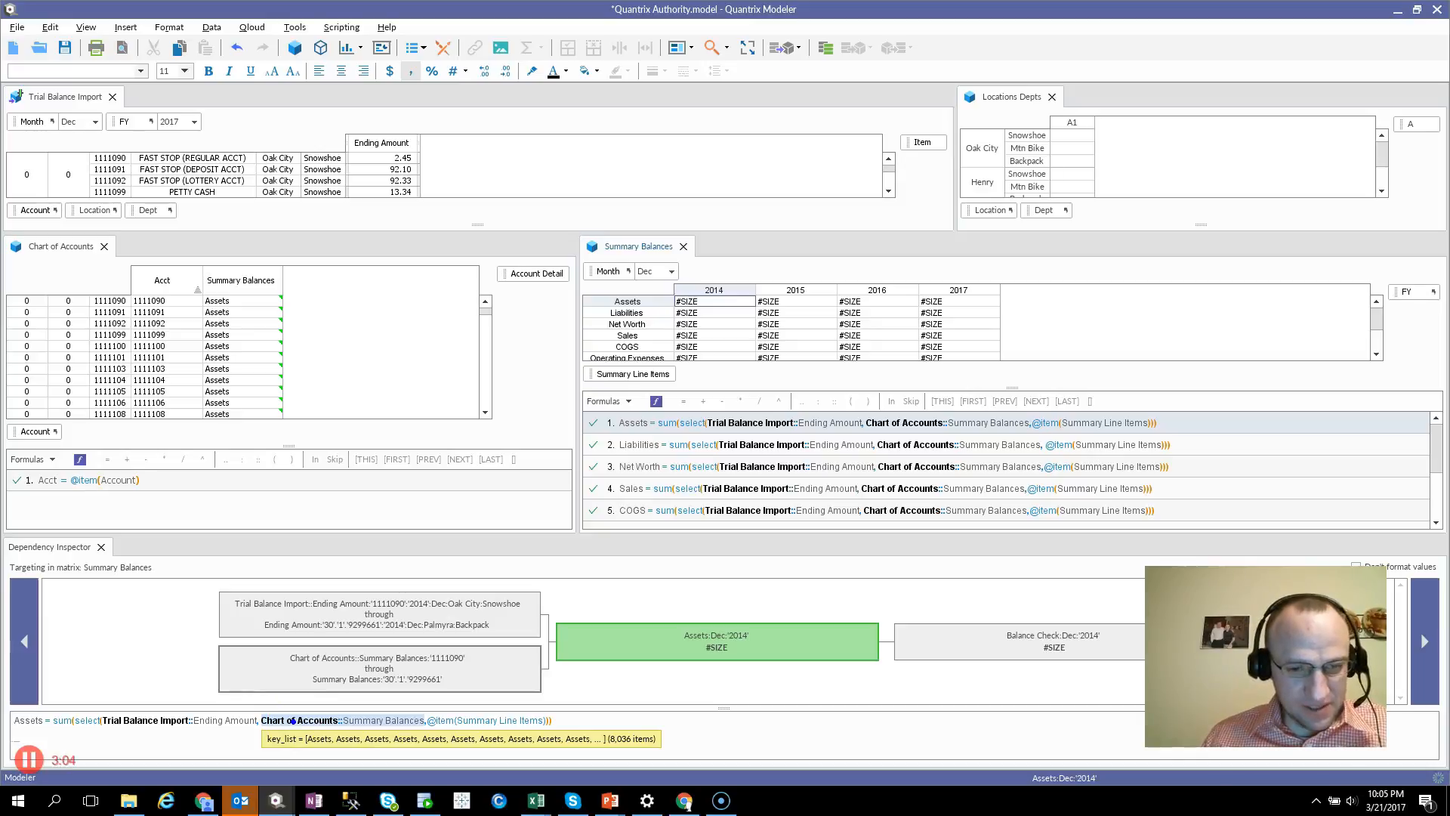
pyautogui.moveTo(265, 720); pyautogui.dragTo(398, 713)
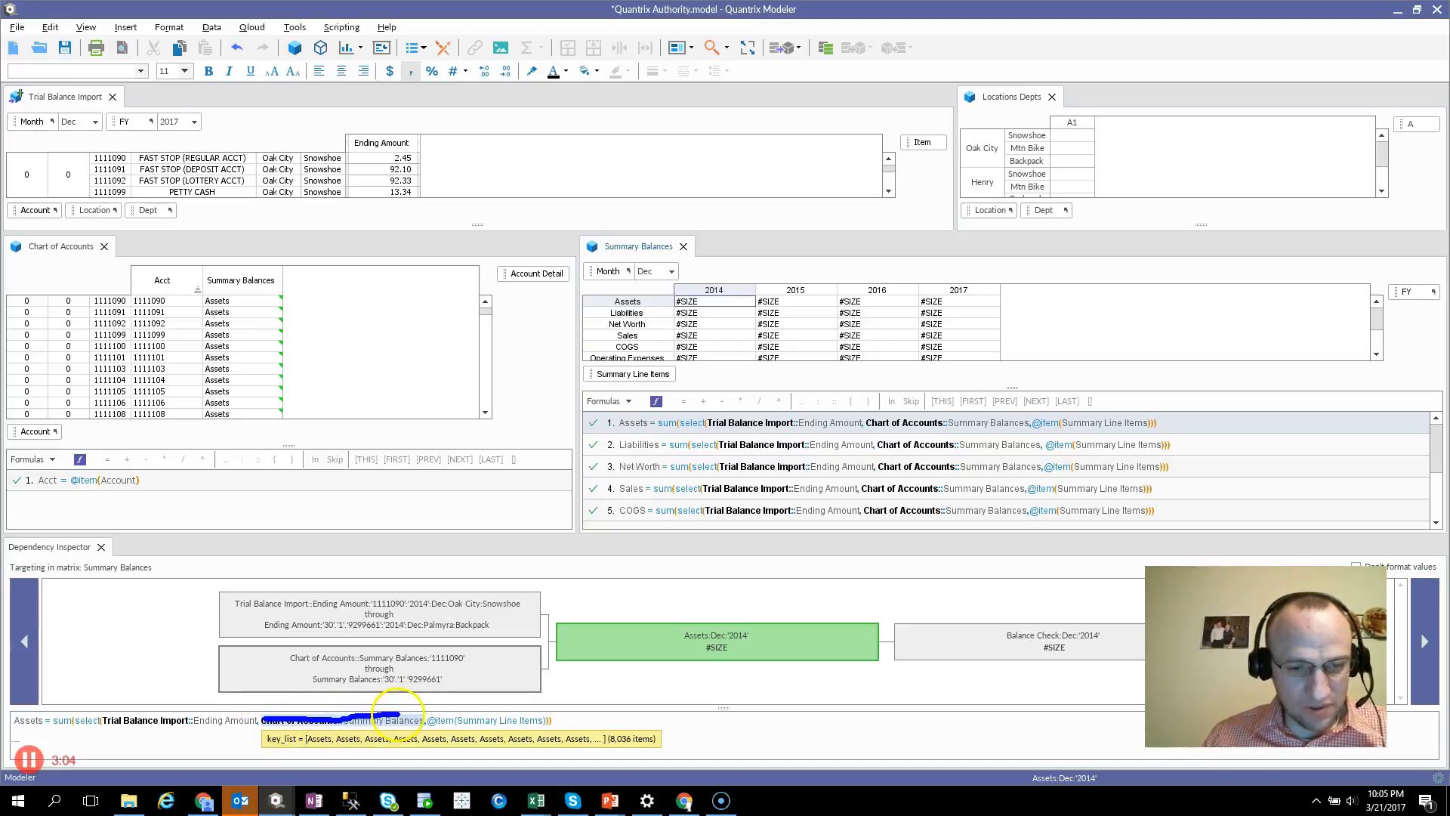
pyautogui.moveTo(605, 725)
pyautogui.mouseDown()
pyautogui.moveTo(615, 745)
pyautogui.moveTo(651, 747)
pyautogui.moveTo(613, 715)
pyautogui.moveTo(598, 725)
pyautogui.mouseUp()
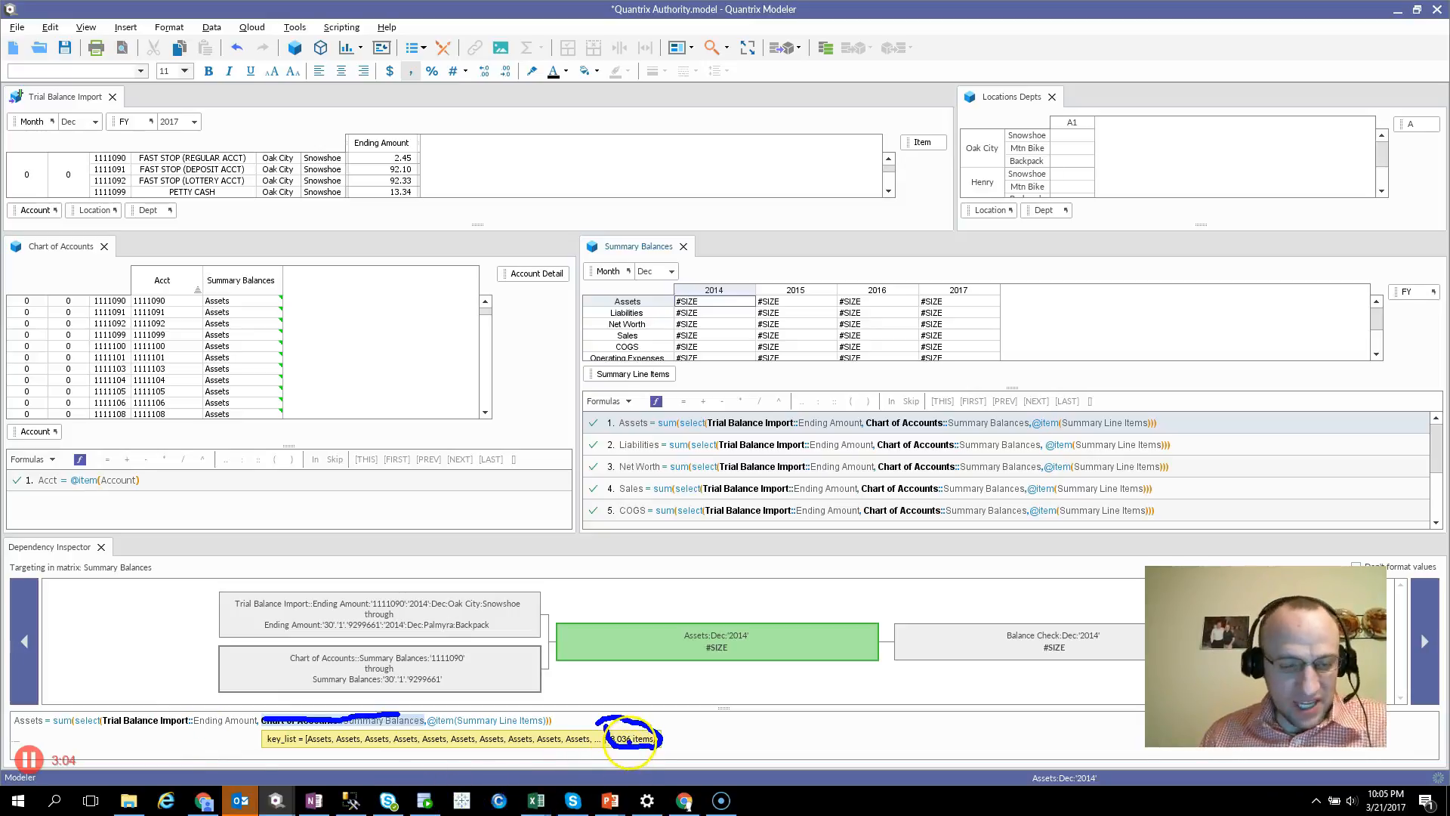
pyautogui.press('Escape')
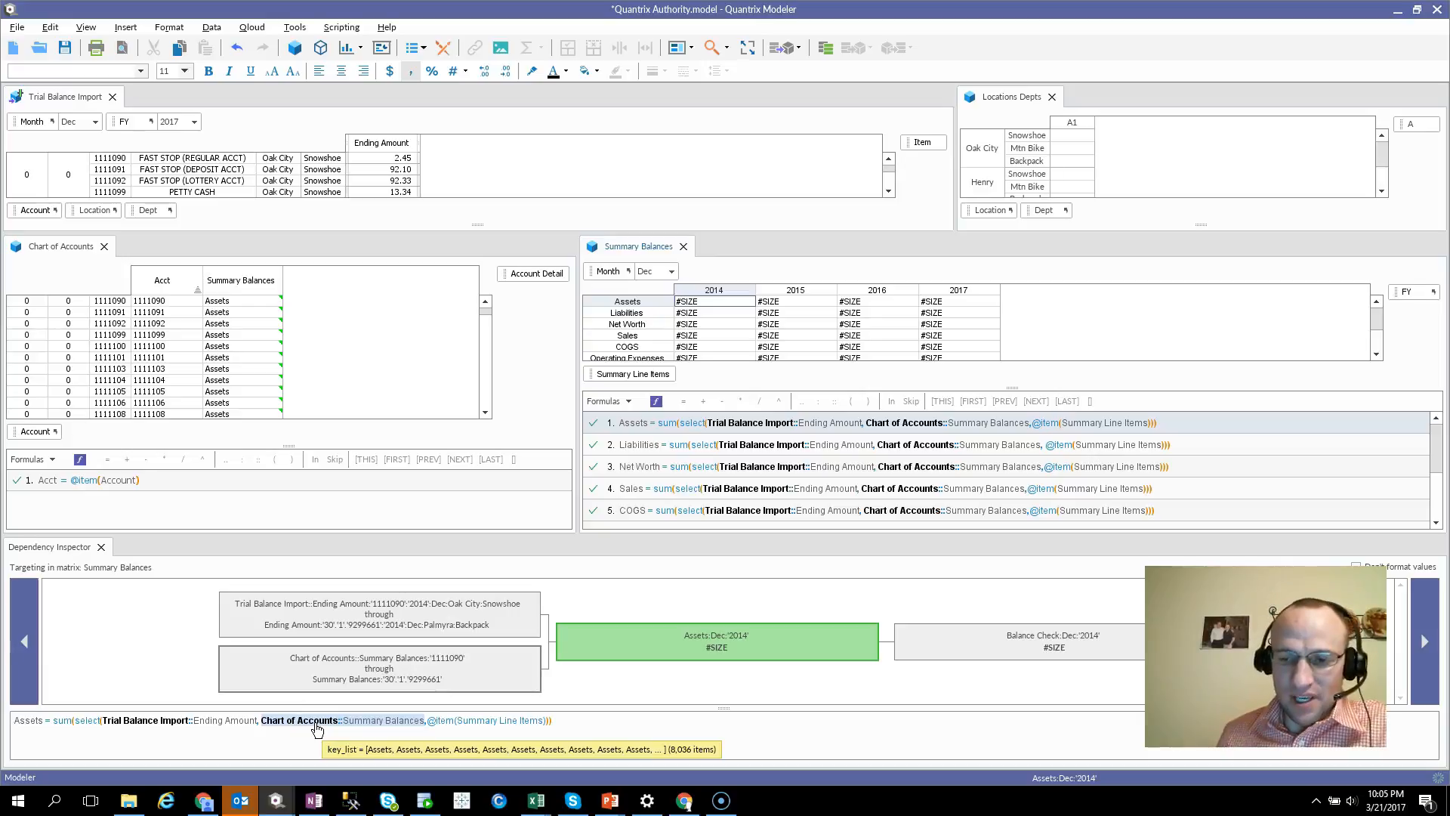
# Compare the value and key list sizes for the 2014 Assets cell, and check the Location category's link in Trial Balance Import
pyautogui.click(695, 306)
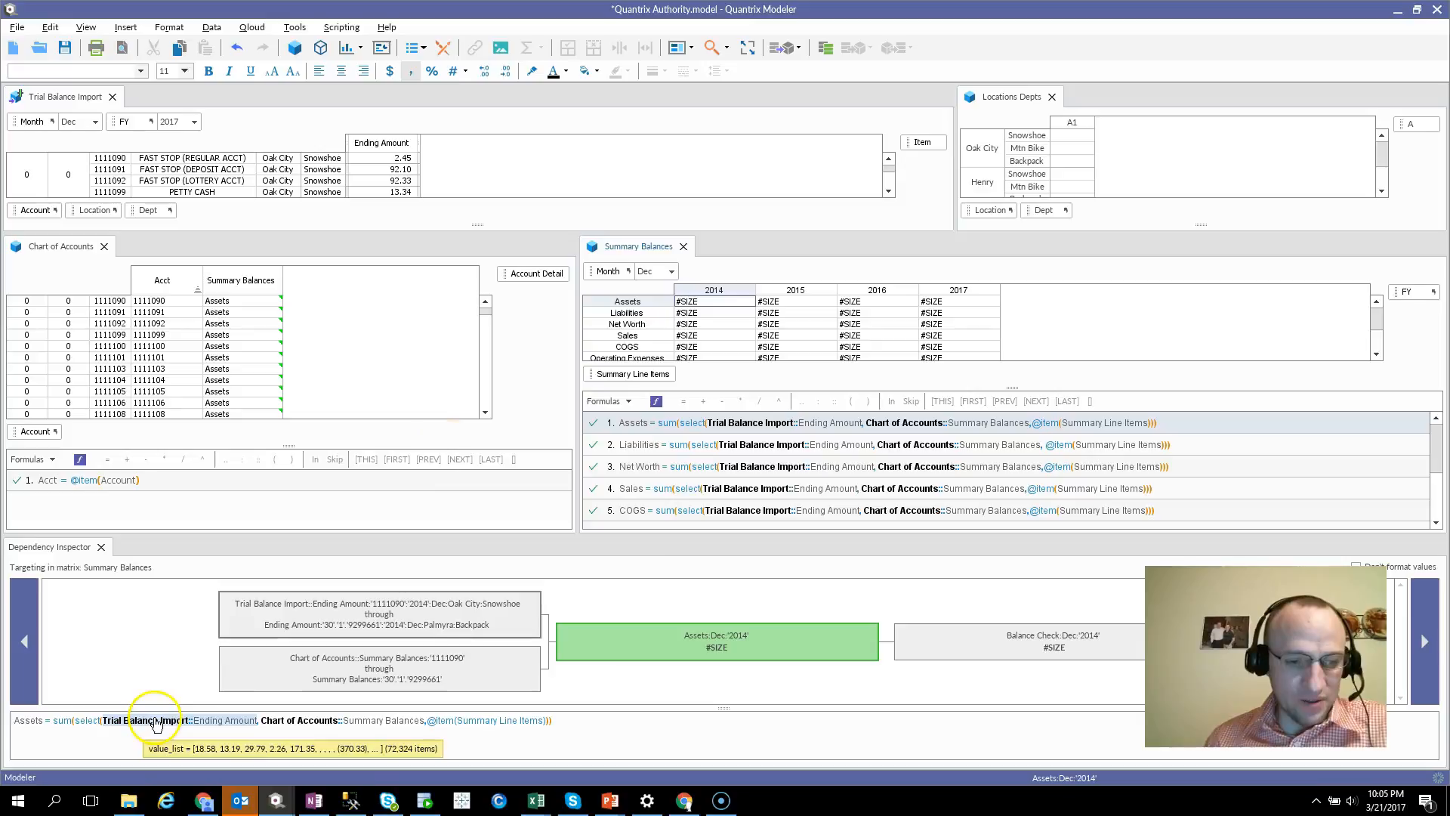
pyautogui.moveTo(299, 729)
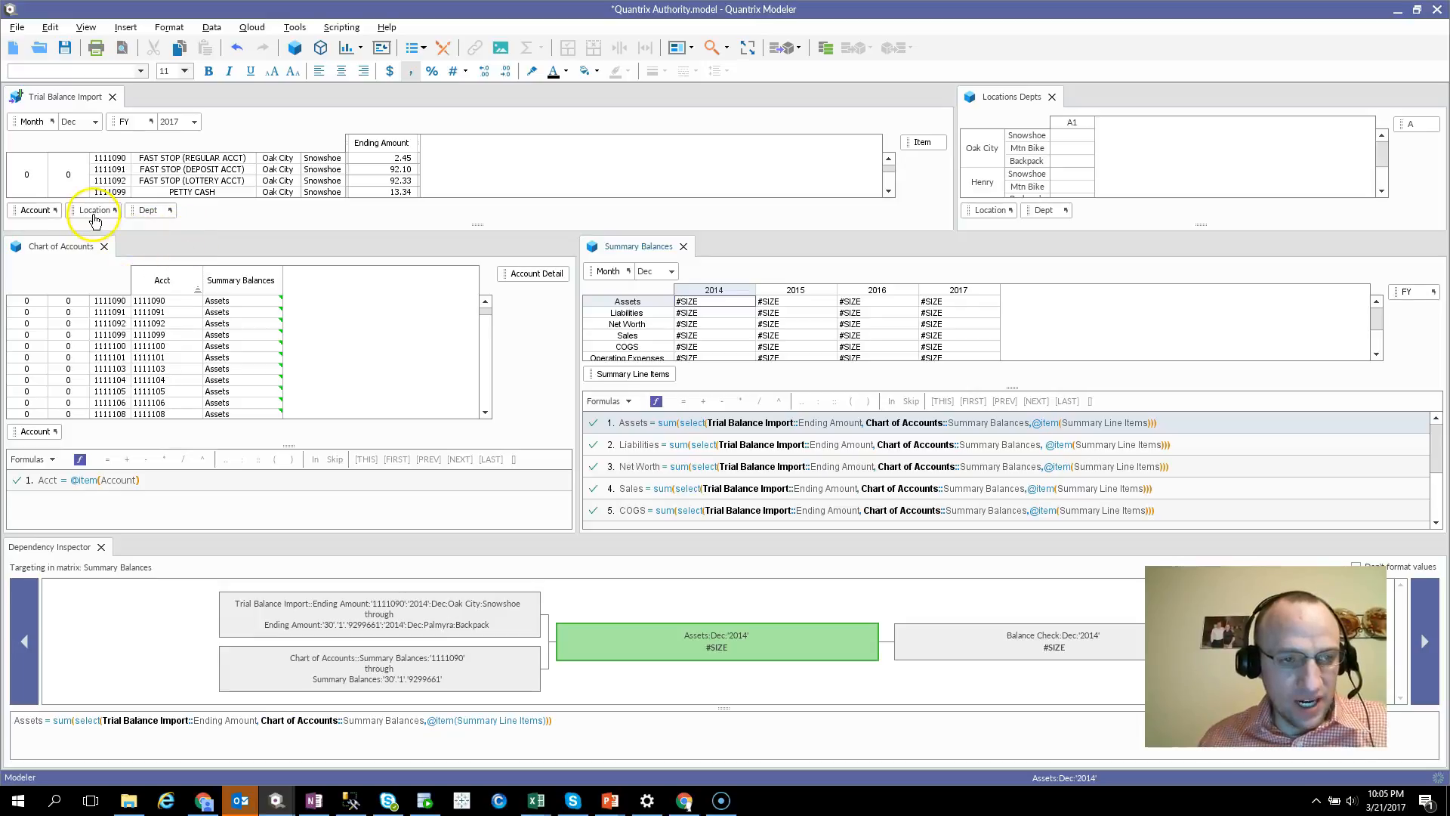
pyautogui.moveTo(99, 222)
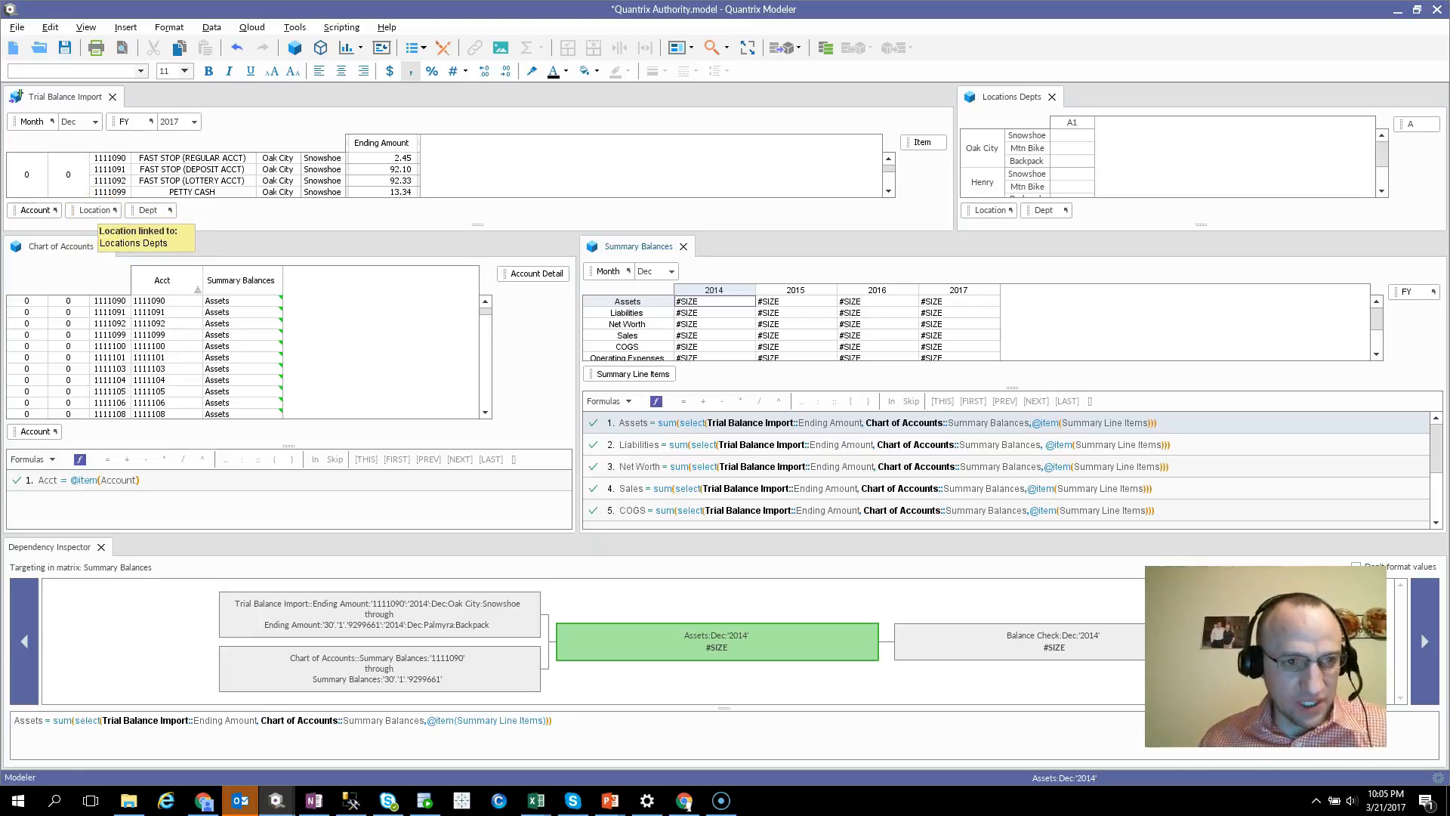
pyautogui.click(90, 210)
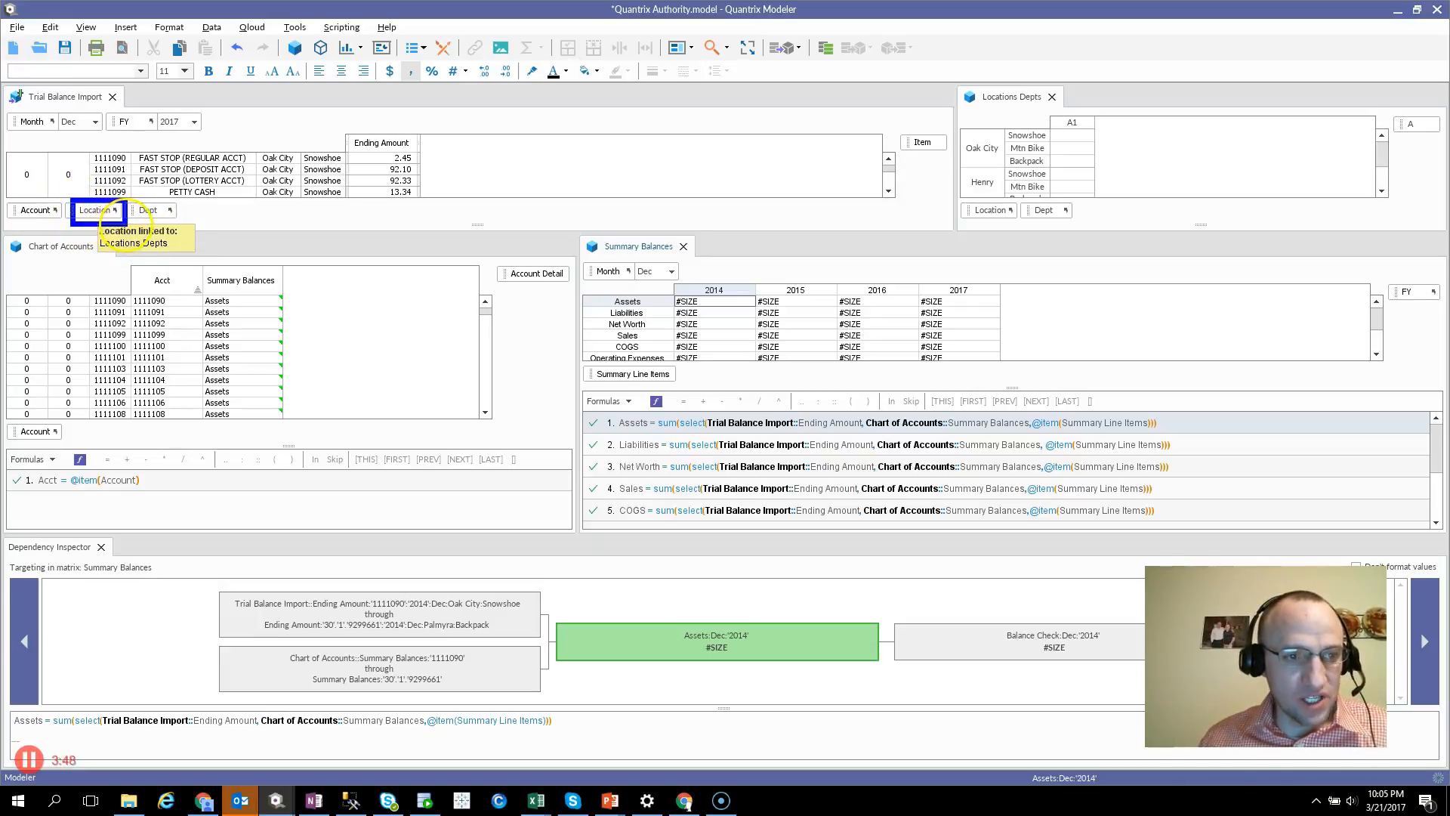
pyautogui.moveTo(130, 197); pyautogui.dragTo(187, 219)
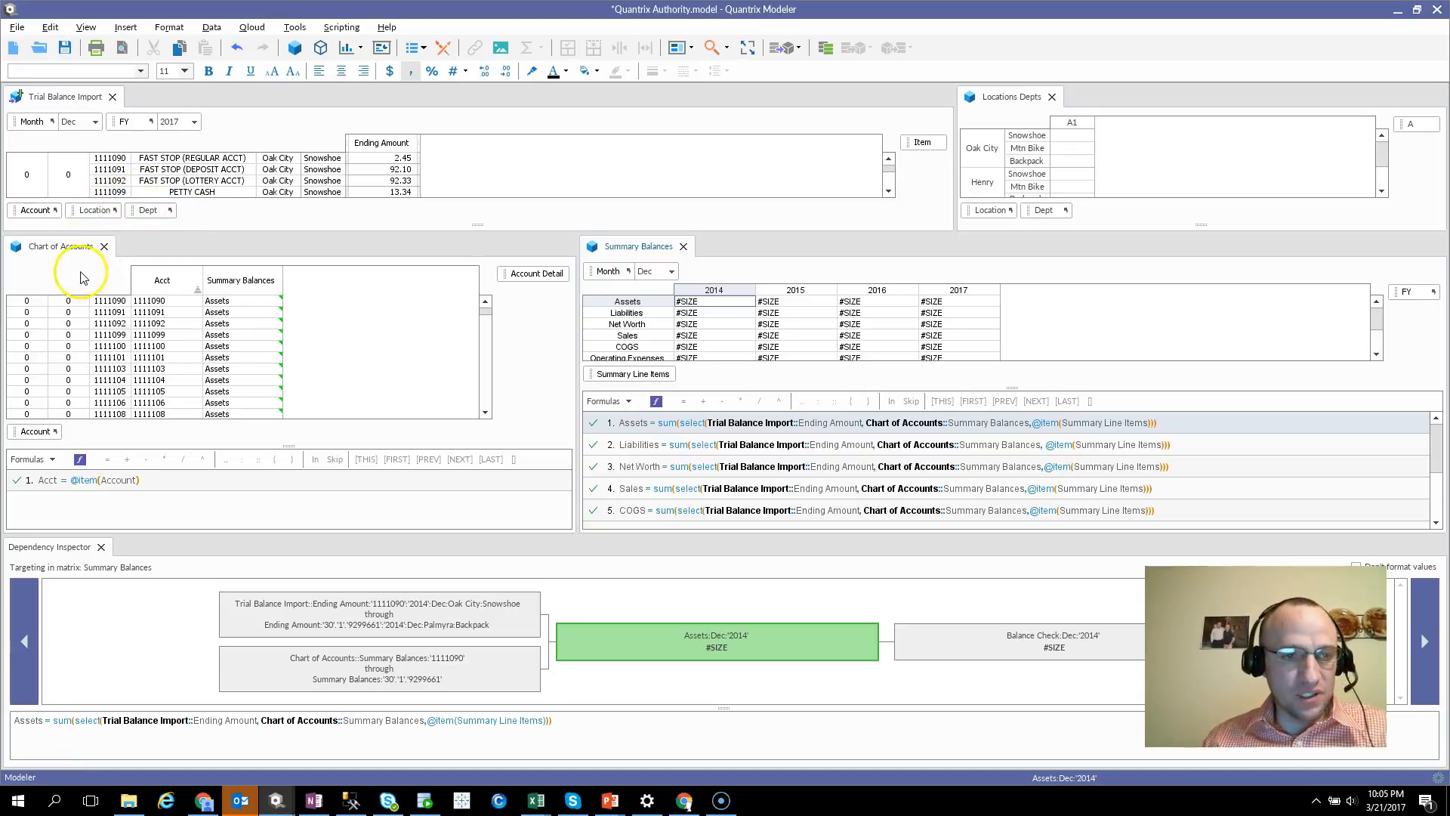
# Delete the Location and Dept categories from the Trial Balance Import matrix
pyautogui.click(85, 211)
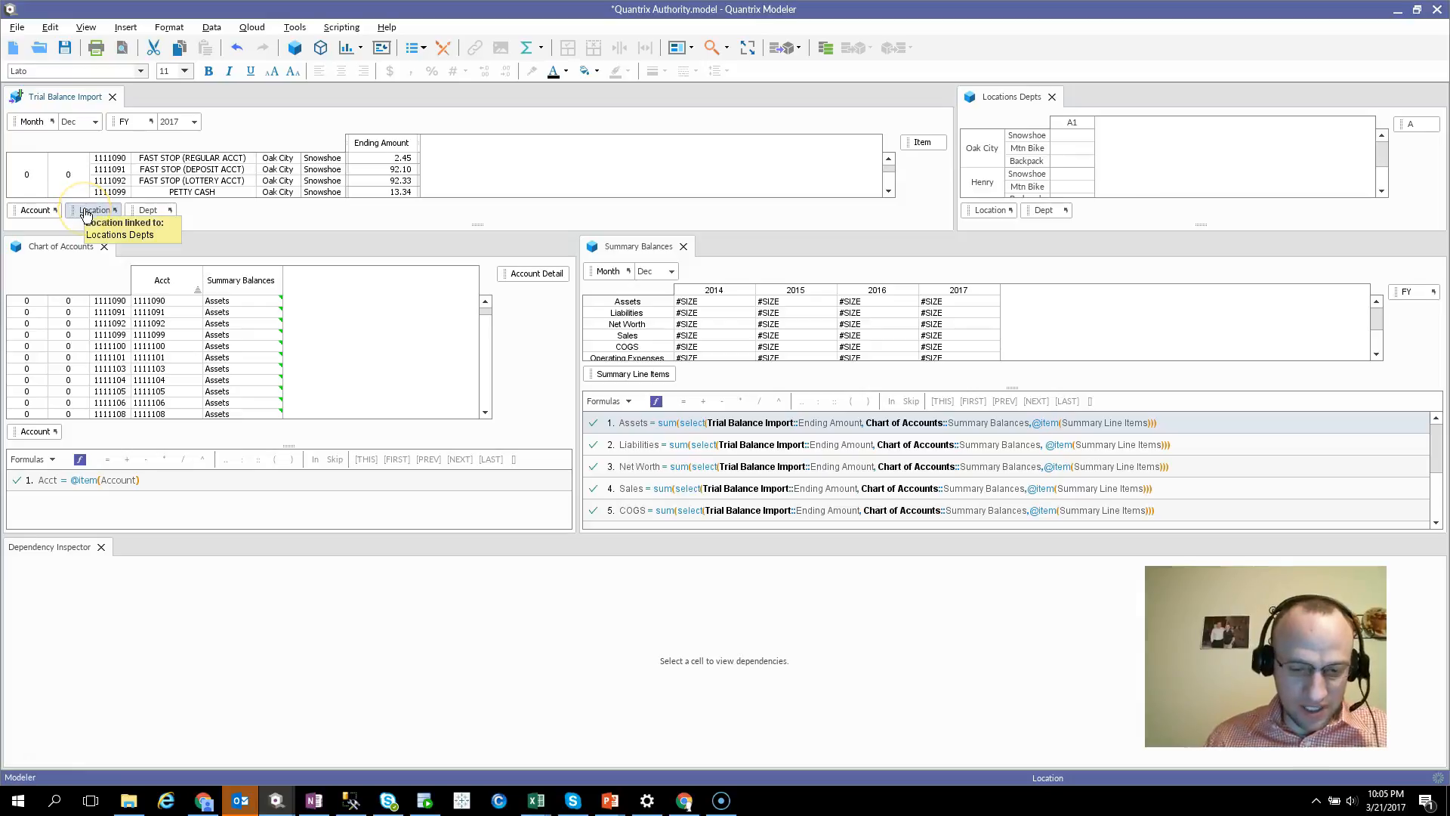
pyautogui.press('Delete')
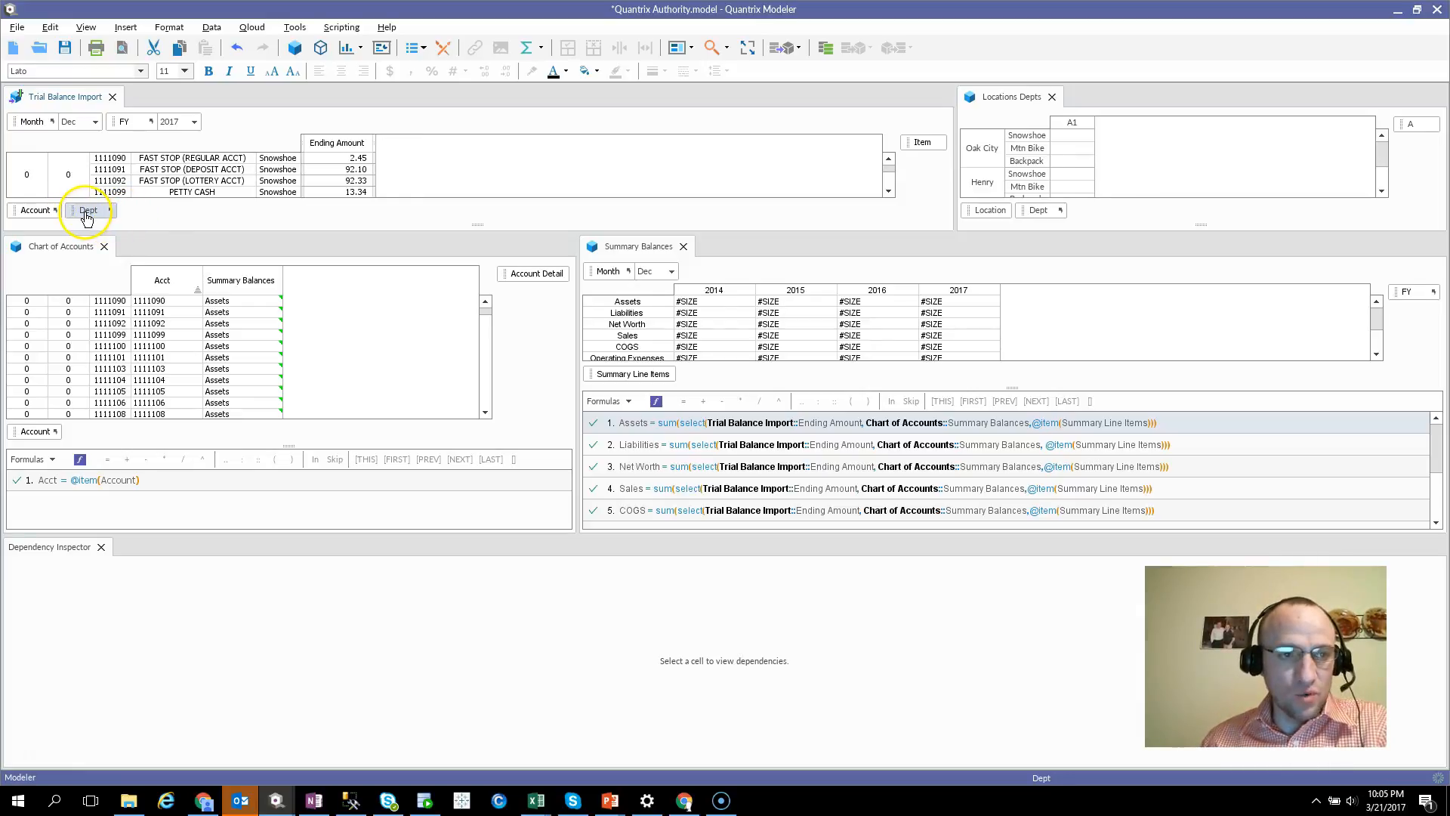
pyautogui.press('Delete')
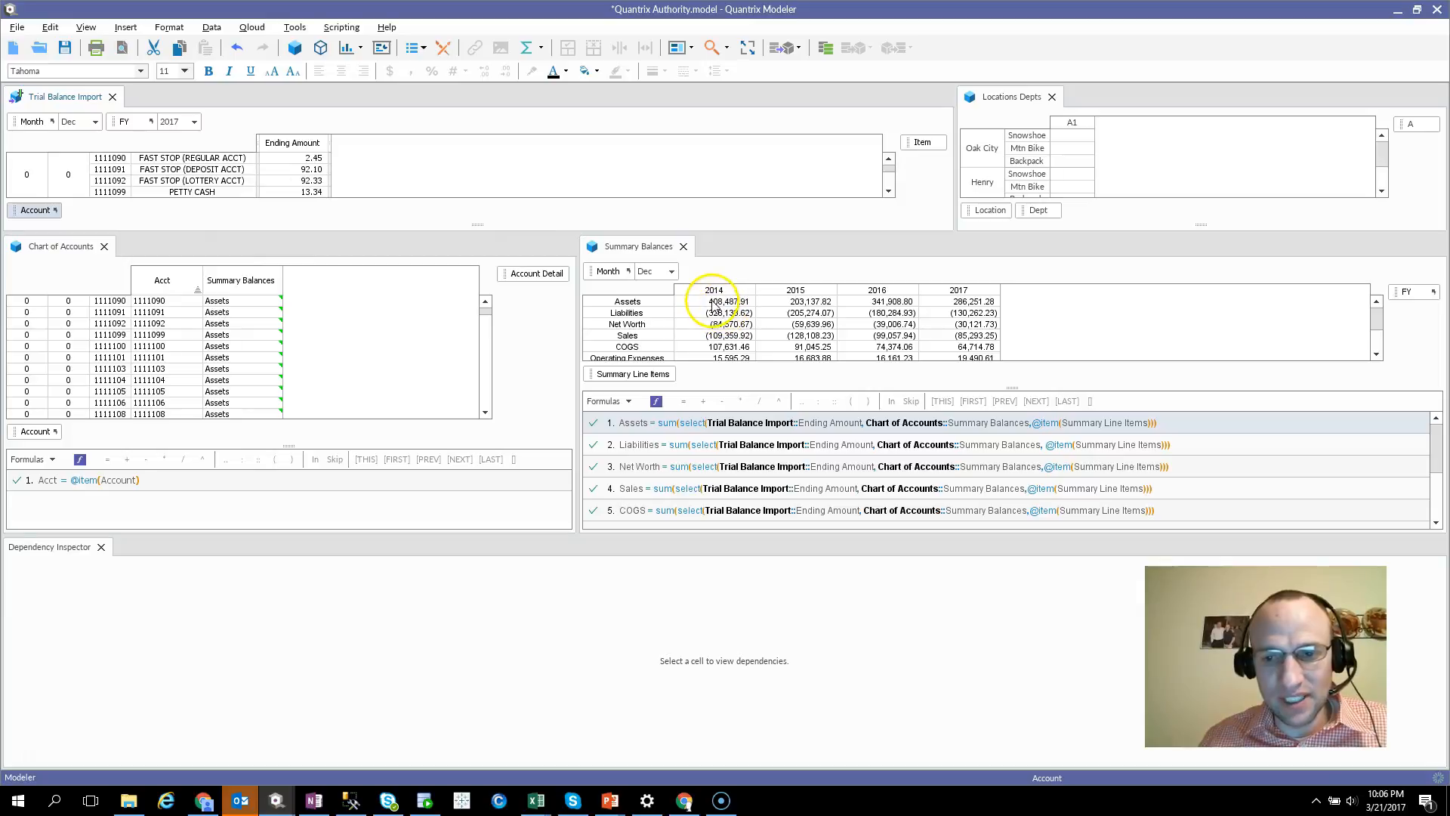
# Inspect the Trial Balance Import::Ending Amount value list in the formula of the 2017 Assets cell in Summary Balances
pyautogui.click(964, 302)
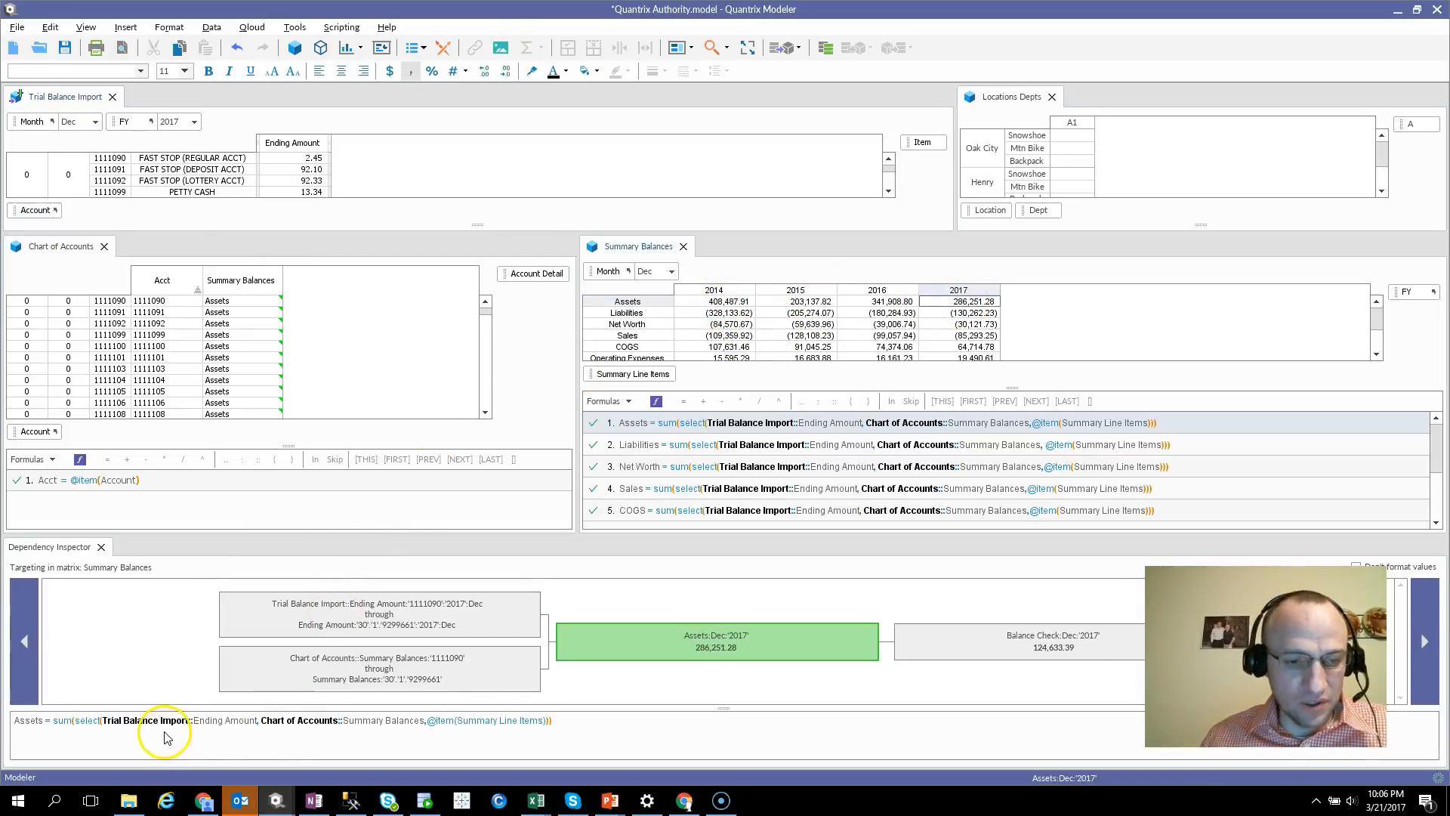
pyautogui.moveTo(169, 725)
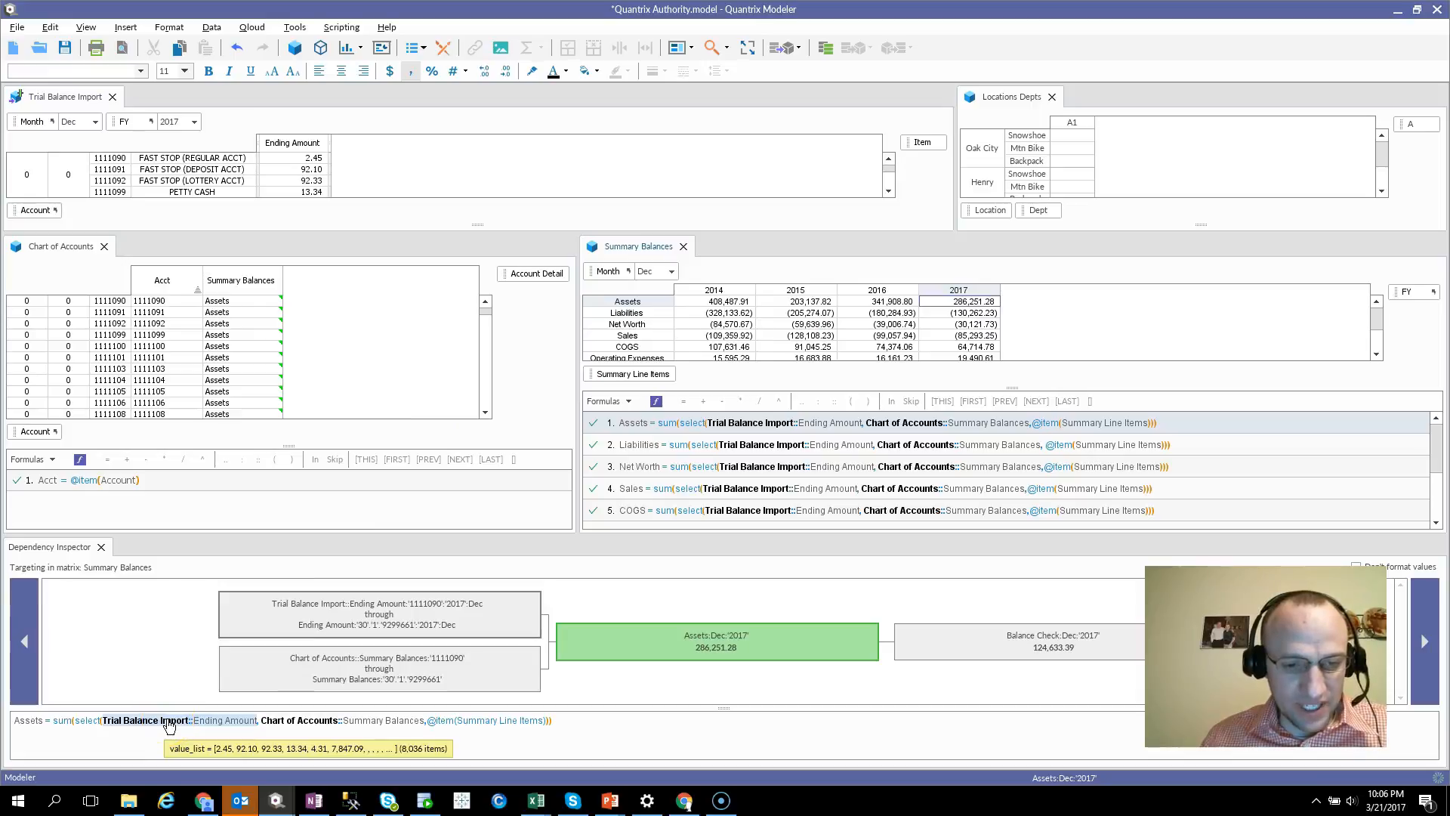
# Inspect the Chart of Accounts::Summary Balances key list in the formula of the 2017 Assets cell in Summary Balances
pyautogui.click(369, 726)
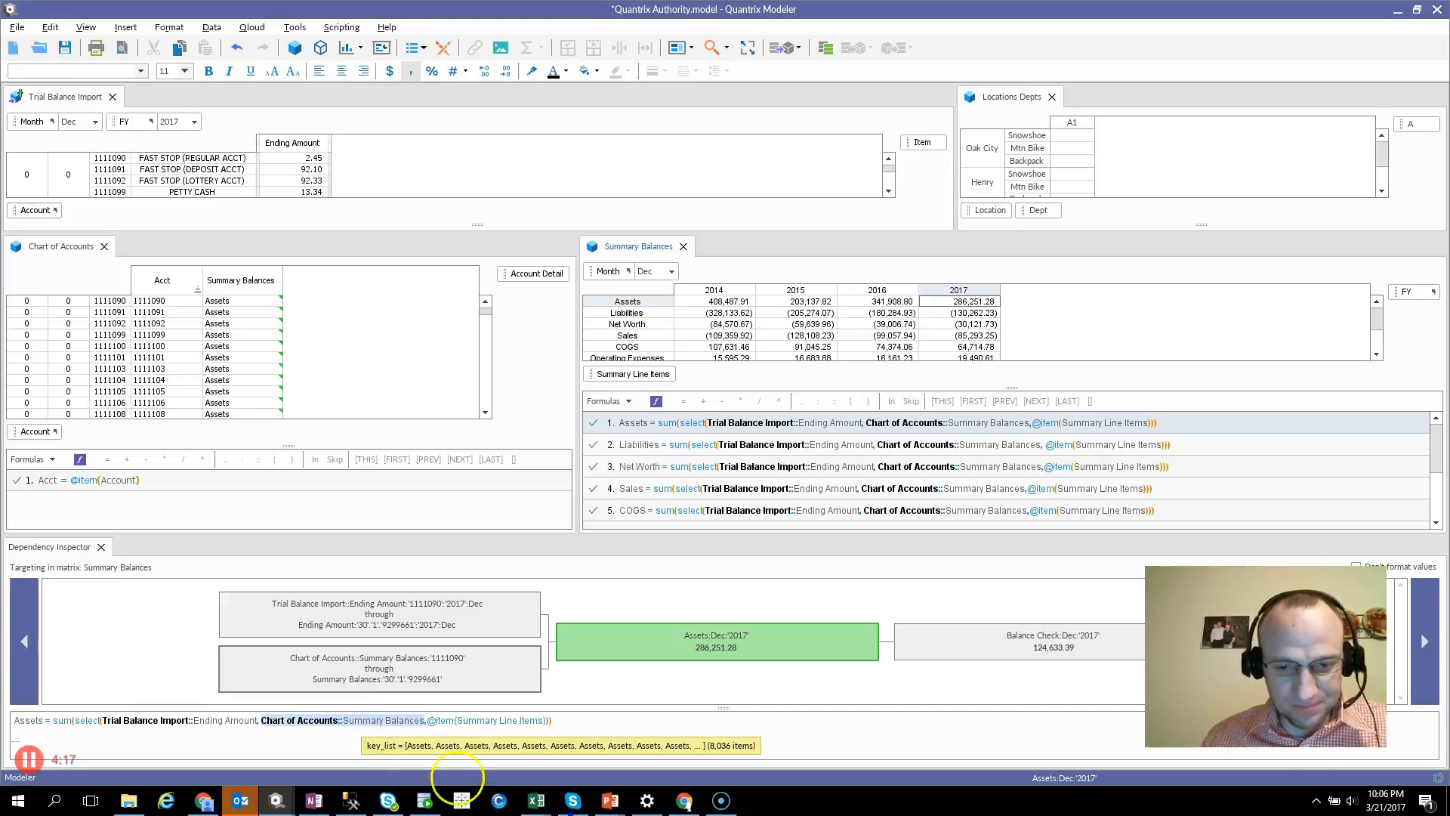
pyautogui.moveTo(699, 746)
pyautogui.mouseDown()
pyautogui.moveTo(767, 746)
pyautogui.moveTo(696, 733)
pyautogui.mouseUp()
pyautogui.press('Escape')
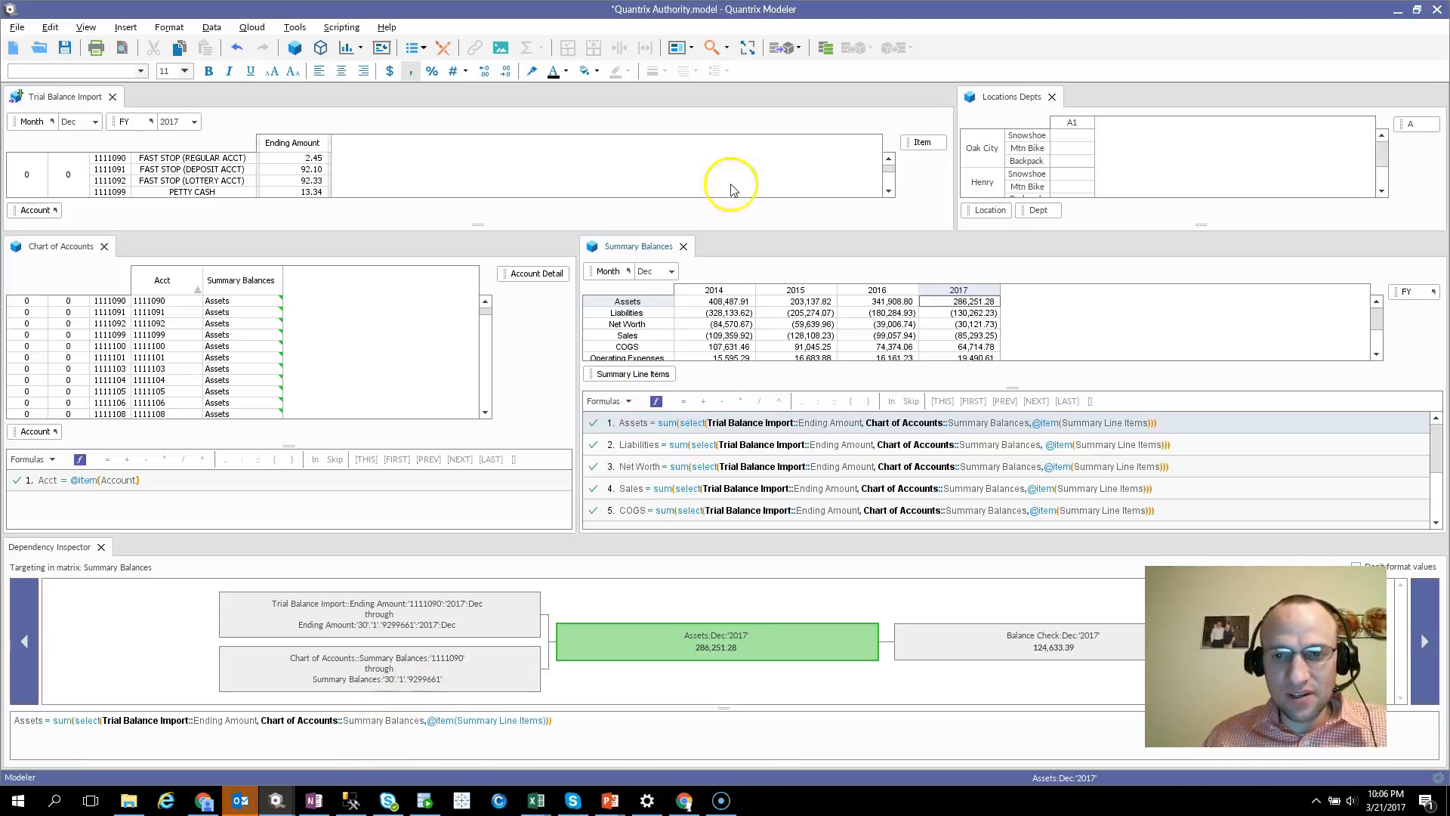
# Link the Location and Dept categories from Locations Depts into Trial Balance Import and also into Chart of Accounts
pyautogui.moveTo(992, 219); pyautogui.dragTo(174, 213)
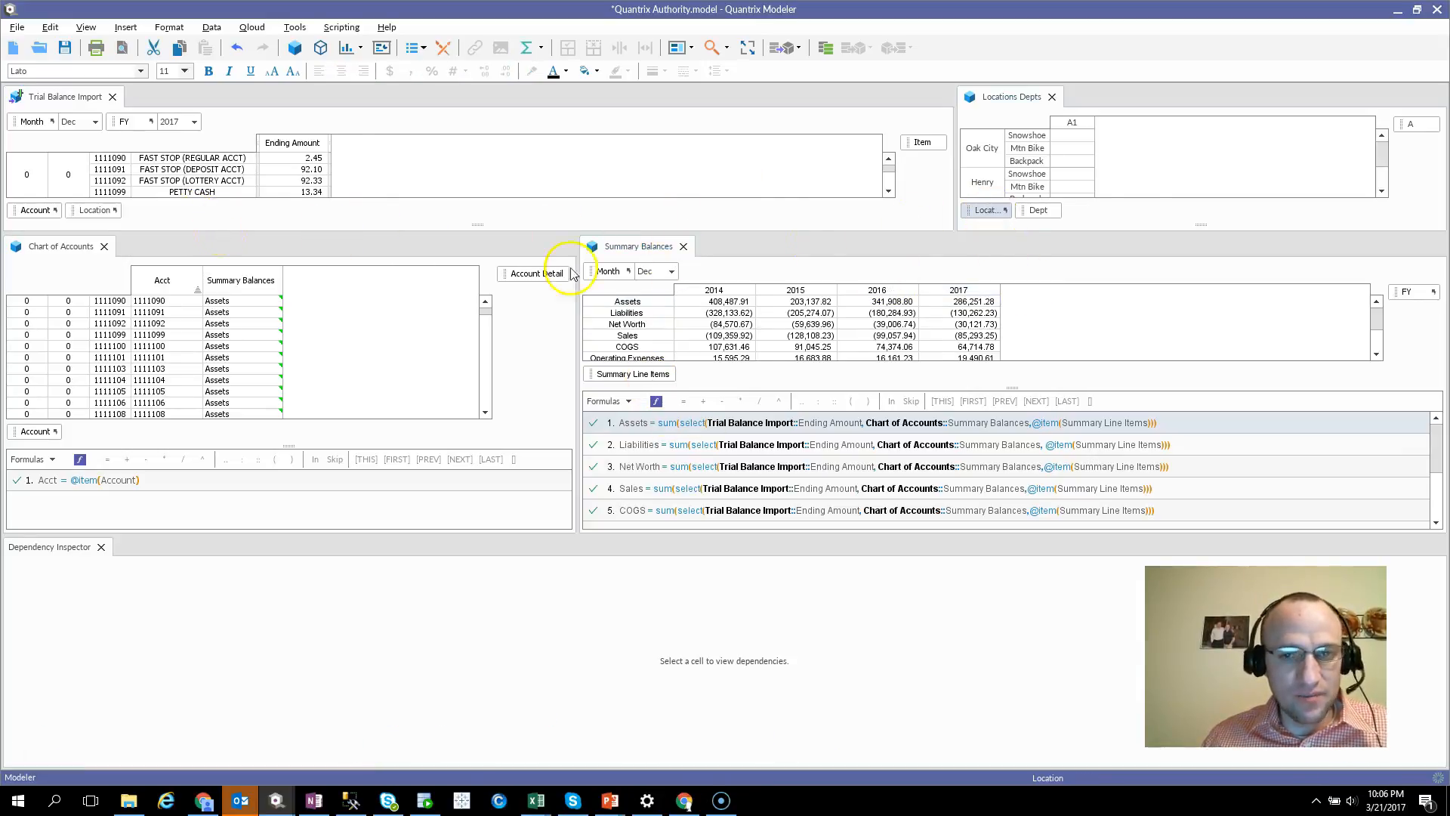
pyautogui.moveTo(1025, 215); pyautogui.dragTo(293, 208)
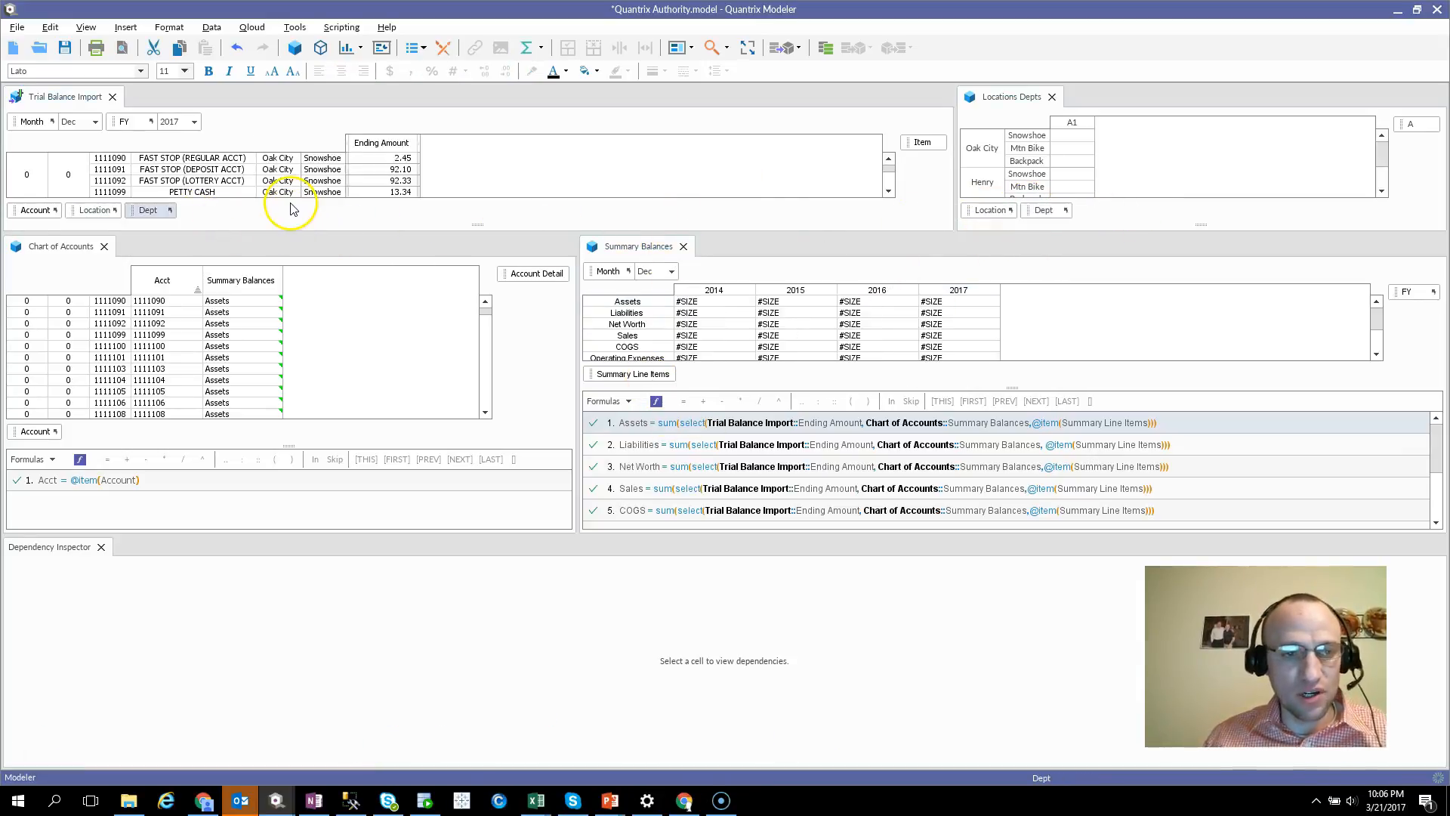
pyautogui.moveTo(92, 210); pyautogui.dragTo(139, 223)
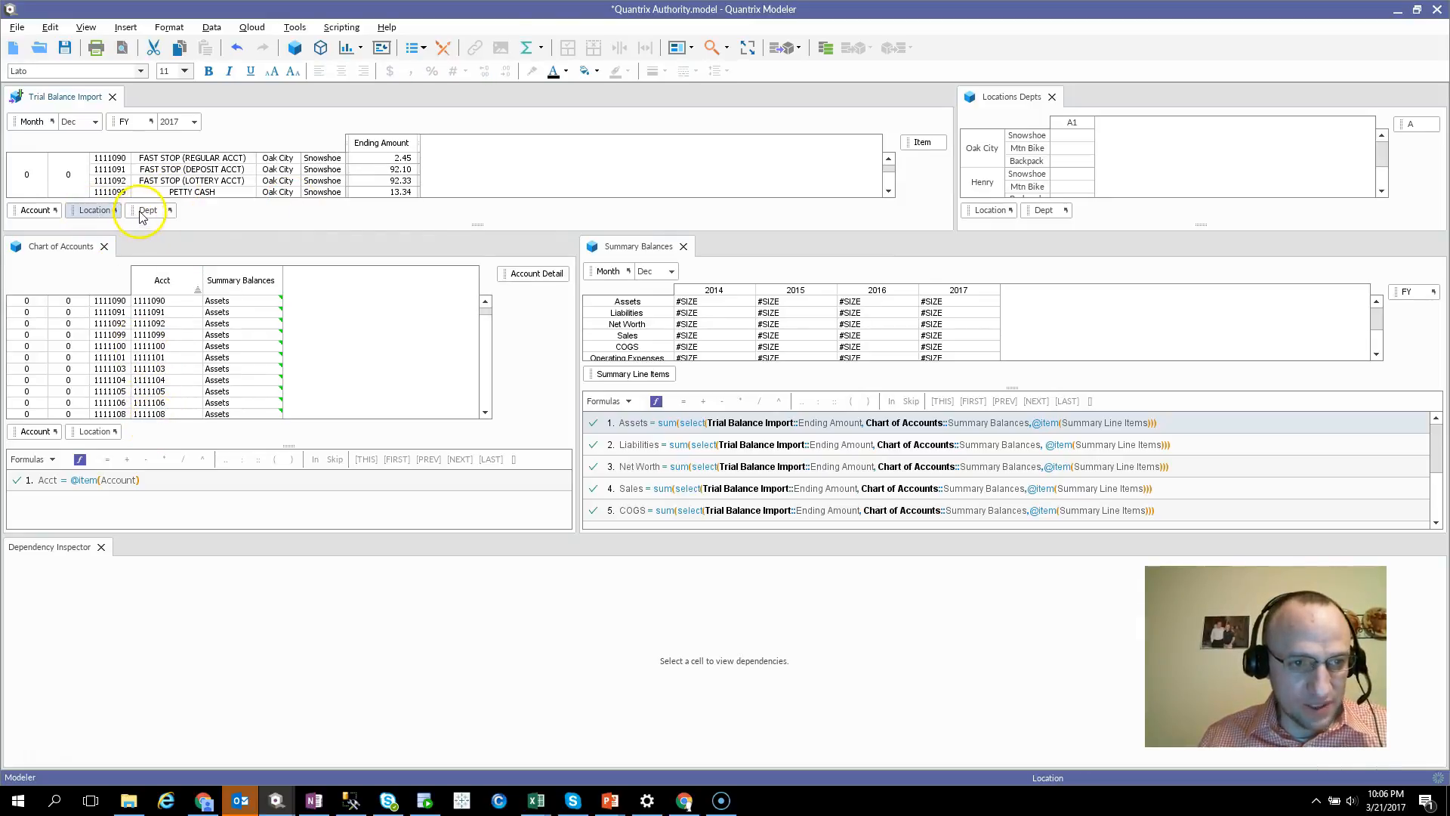
pyautogui.moveTo(136, 212); pyautogui.dragTo(230, 423)
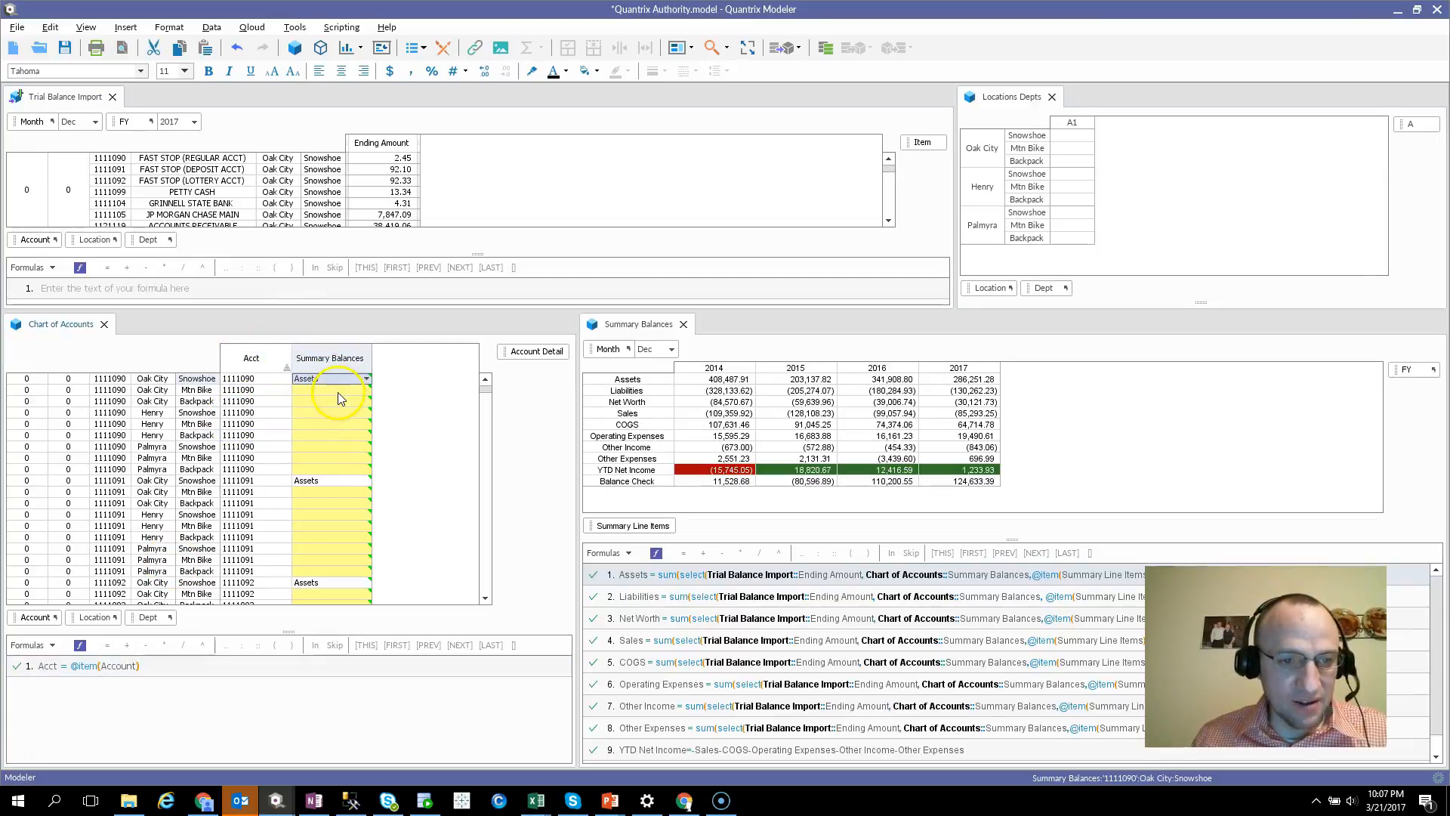
# Examine how the Summary Balances column in Chart of Accounts is filled across the location and department rows
pyautogui.click(342, 413)
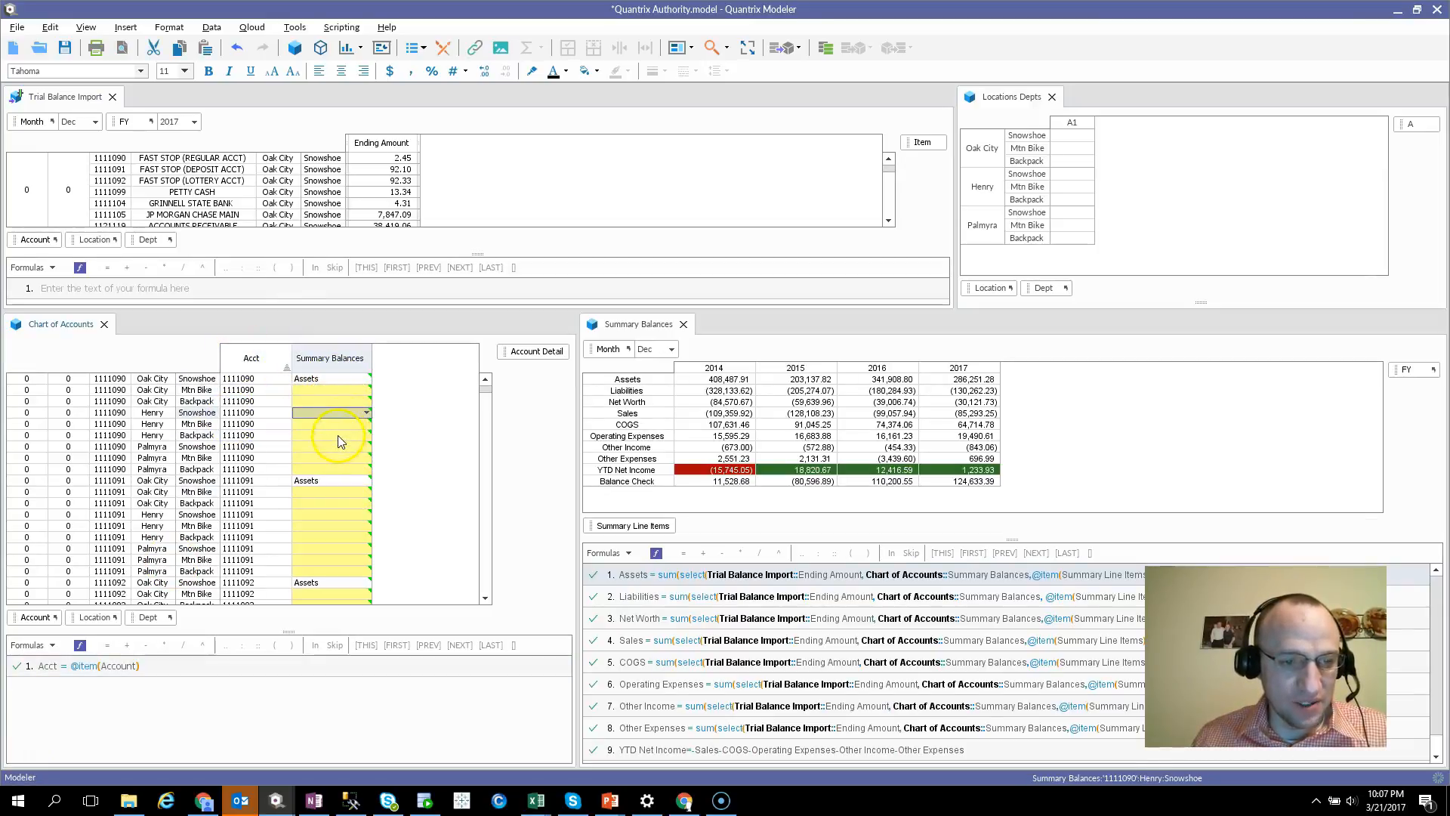
pyautogui.scroll(-7, 349, 438)
pyautogui.scroll(-8, 366, 484)
pyautogui.scroll(8, 365, 483)
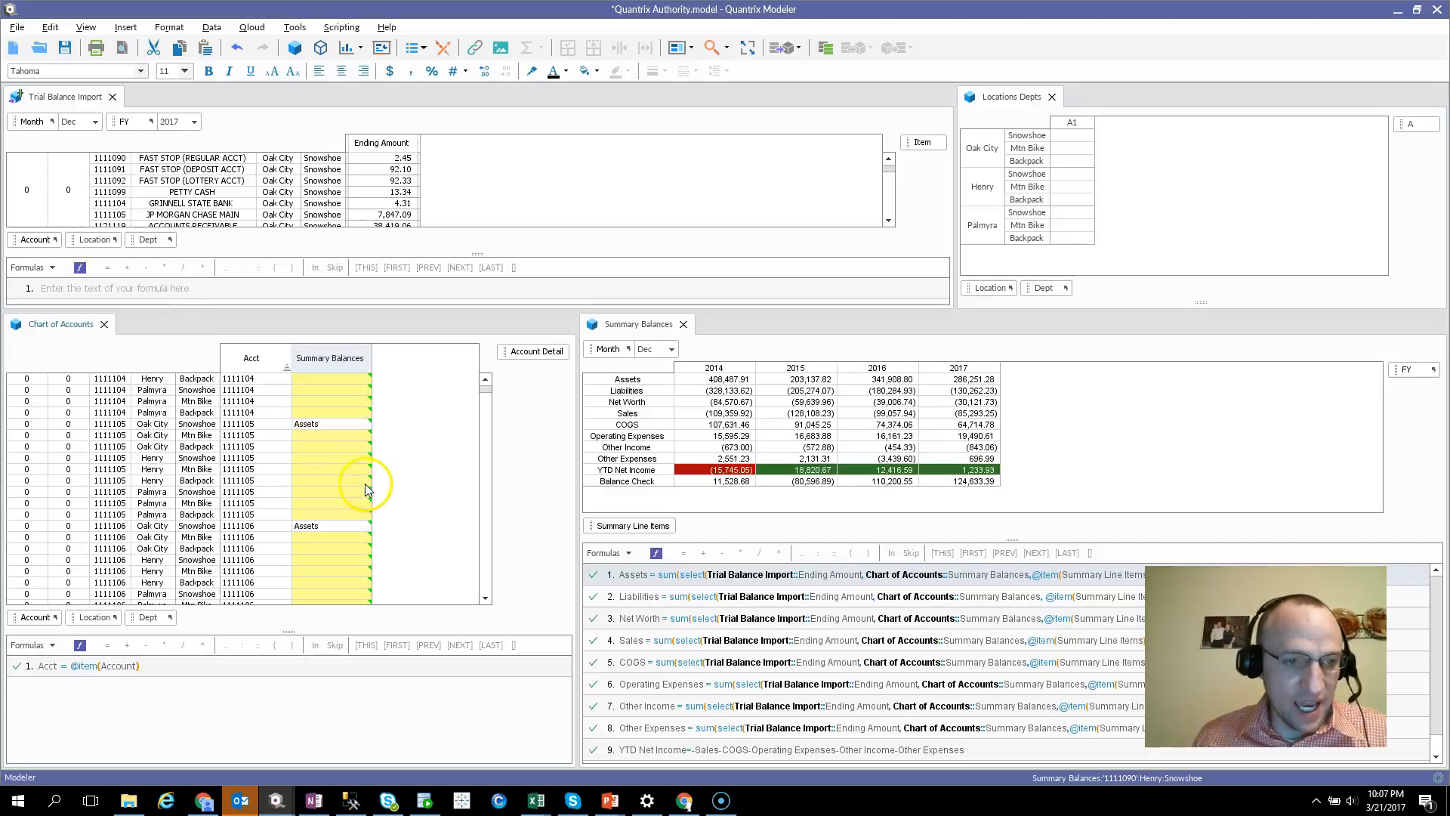
pyautogui.scroll(7, 362, 490)
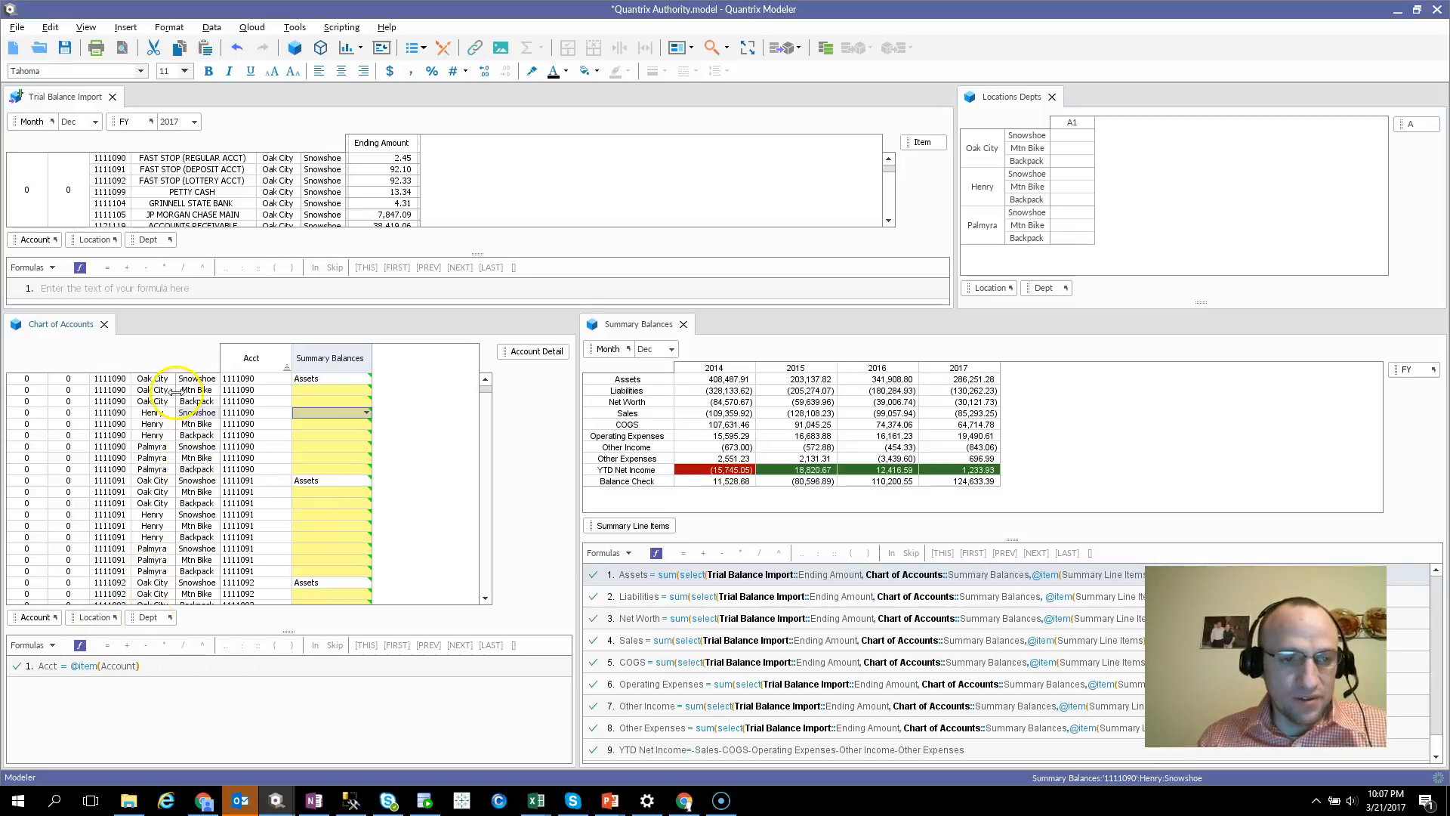
# Begin a Chart of Accounts formula for Summary Balances that references Summary Balances:Location[first] and Dept:First, with a skip clause on a second line
pyautogui.click(98, 665)
pyautogui.click(331, 359)
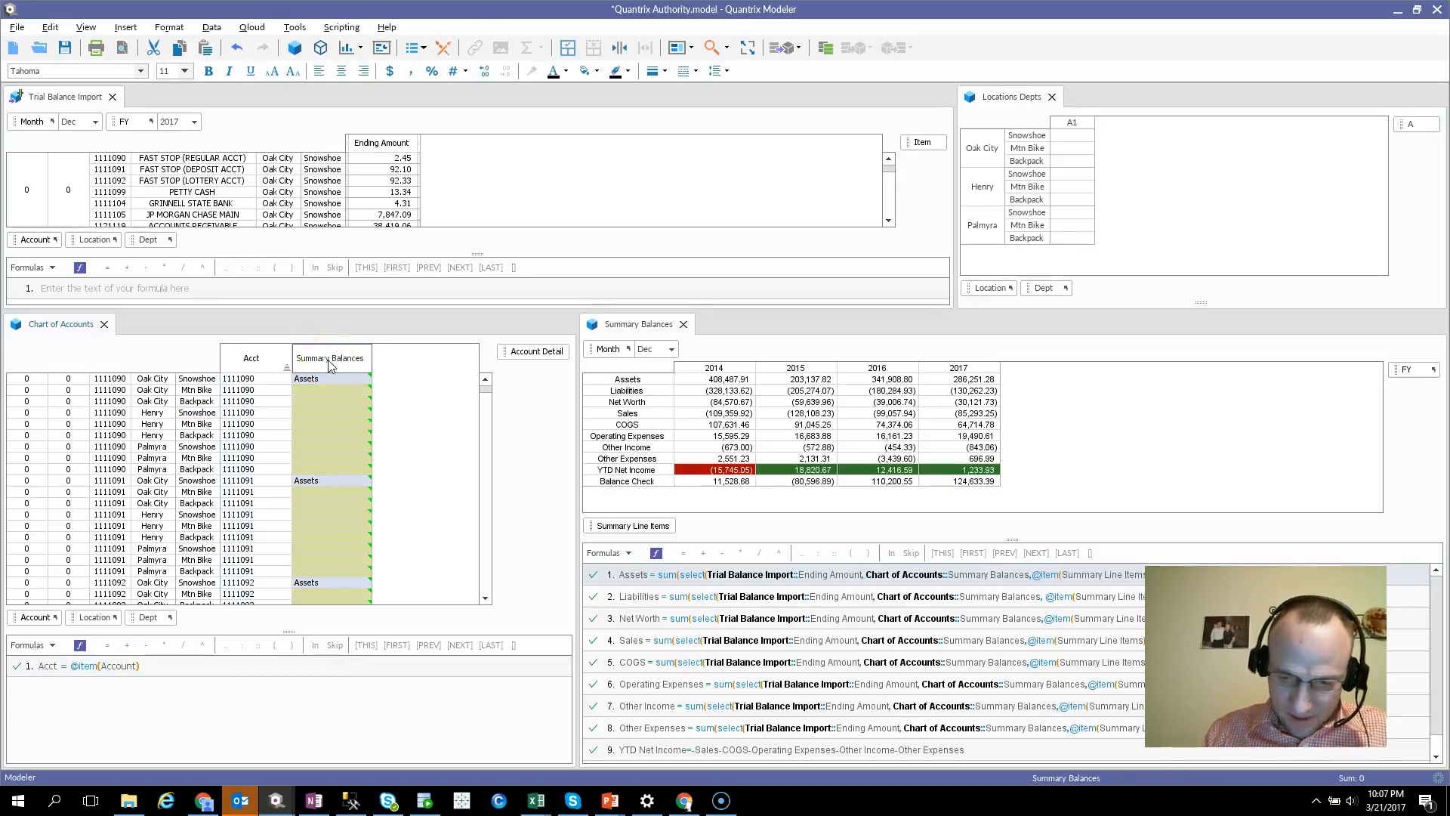
pyautogui.write('= Summary')
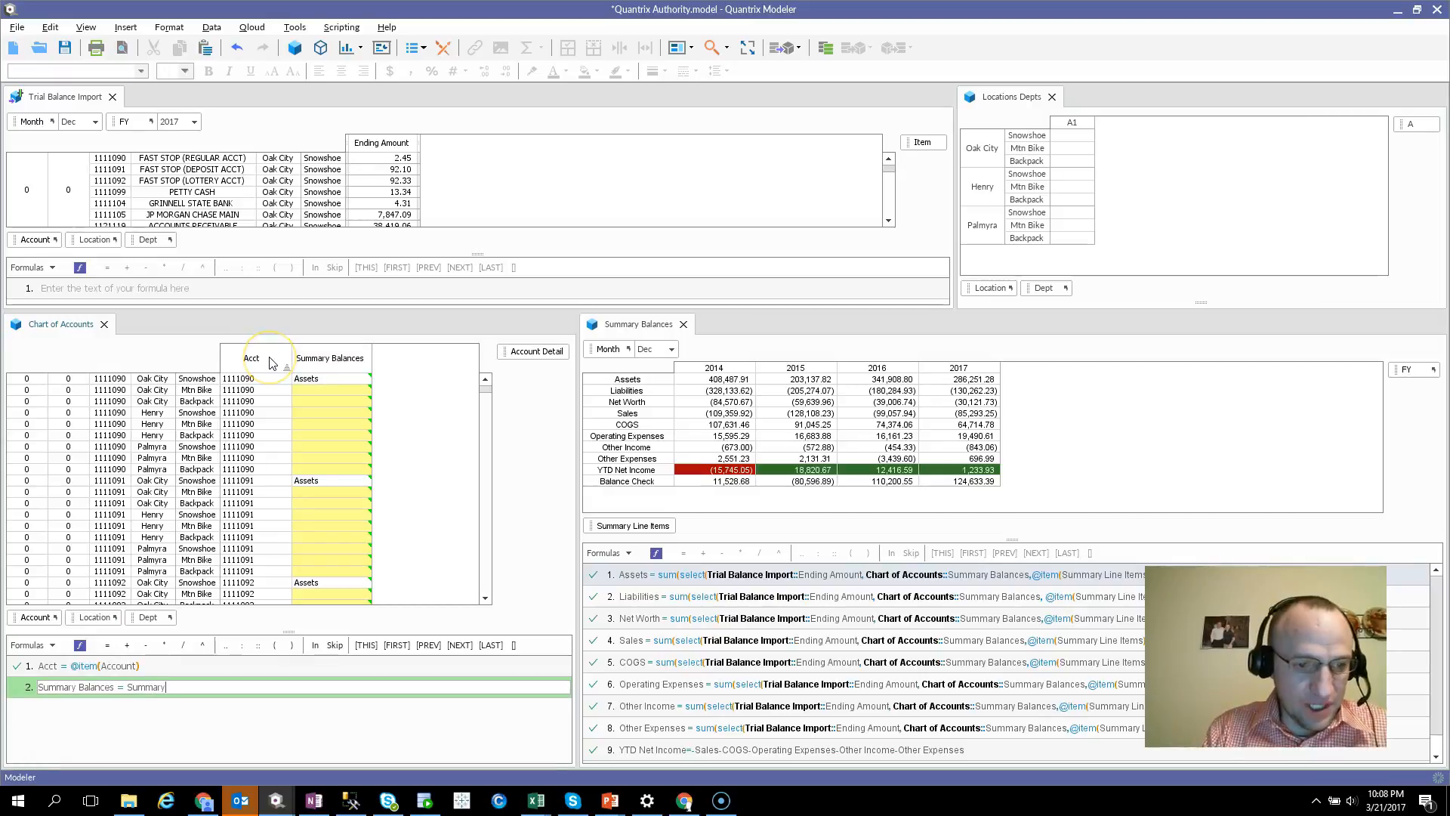
pyautogui.write(' Balances:Location[first]:Dept:')
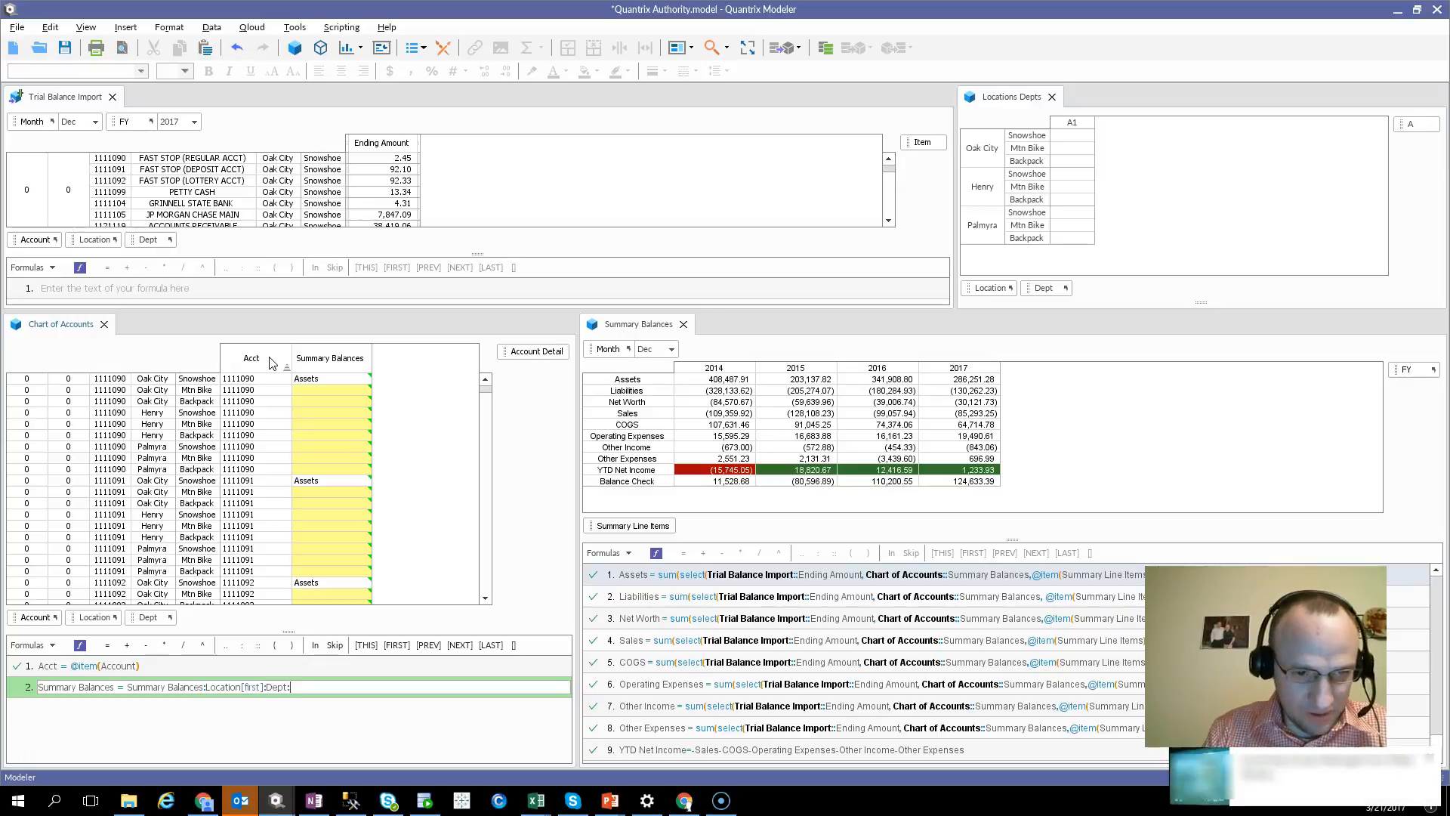
pyautogui.write('First')
pyautogui.press('Return')
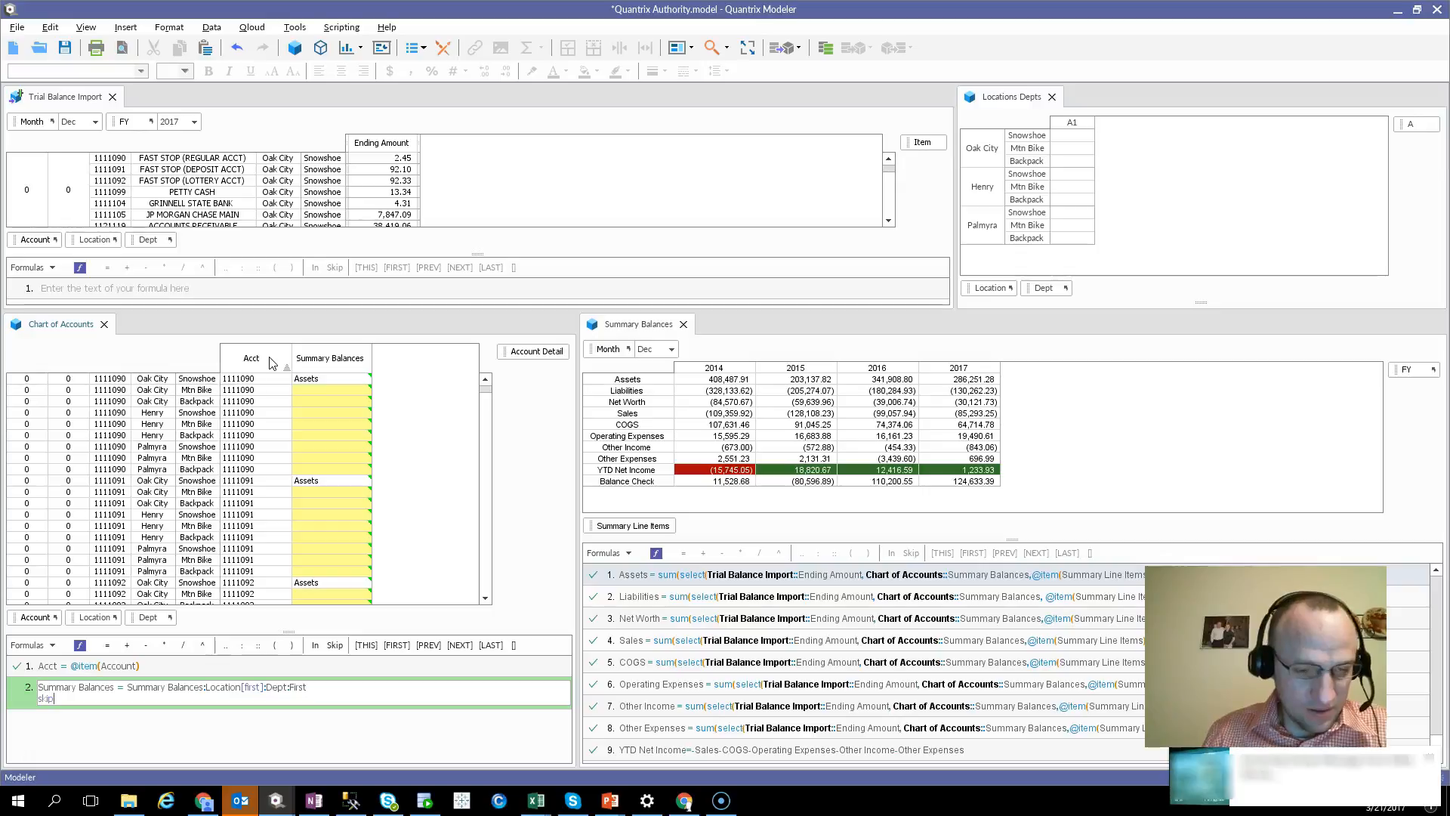
# Correct the department reference in the Summary Balances formula to Dept[First]
pyautogui.click(290, 686)
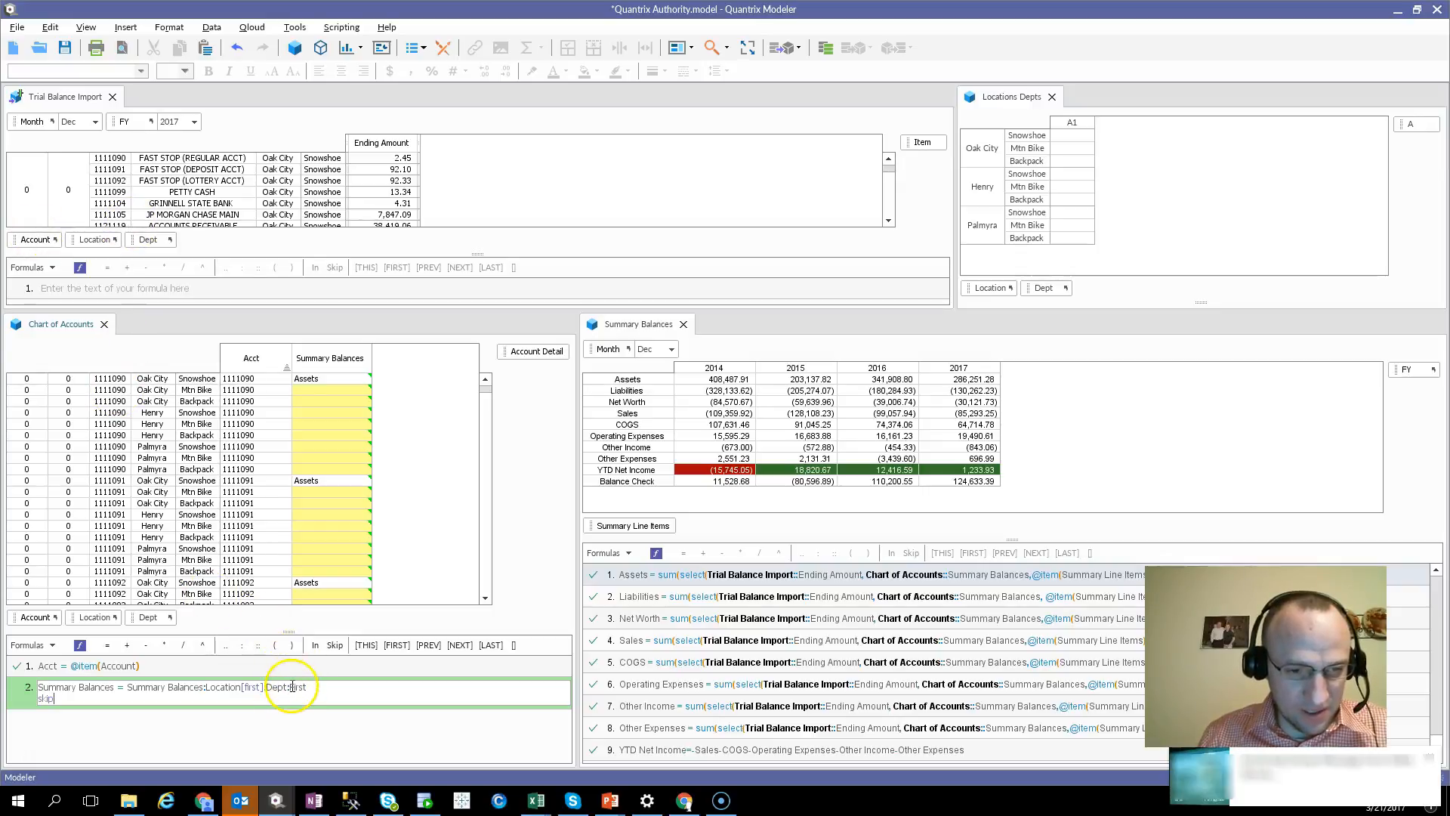
pyautogui.press('BackSpace')
pyautogui.write('[00')
pyautogui.press('BackSpace')
pyautogui.press('BackSpace')
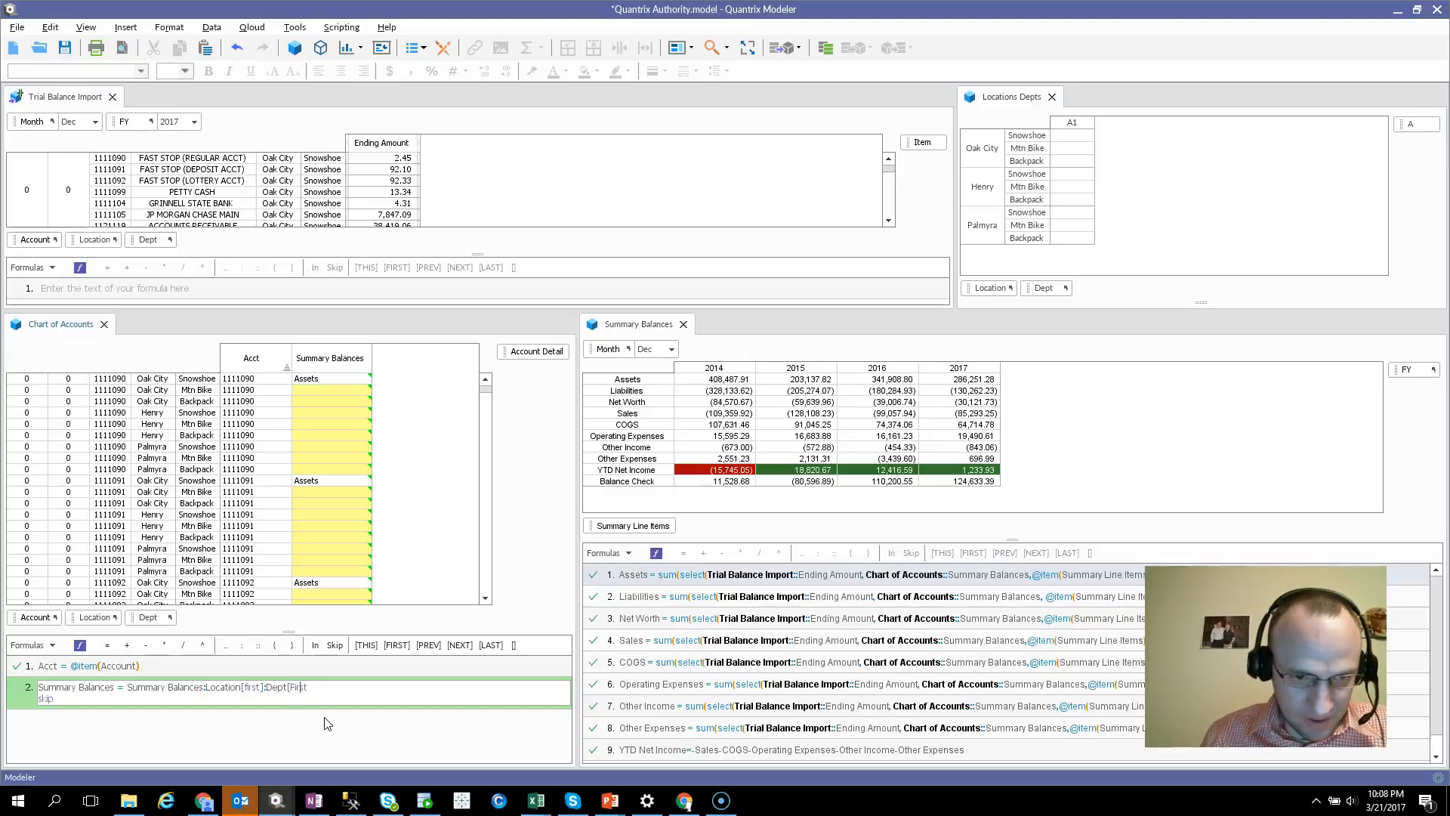
pyautogui.write(']')
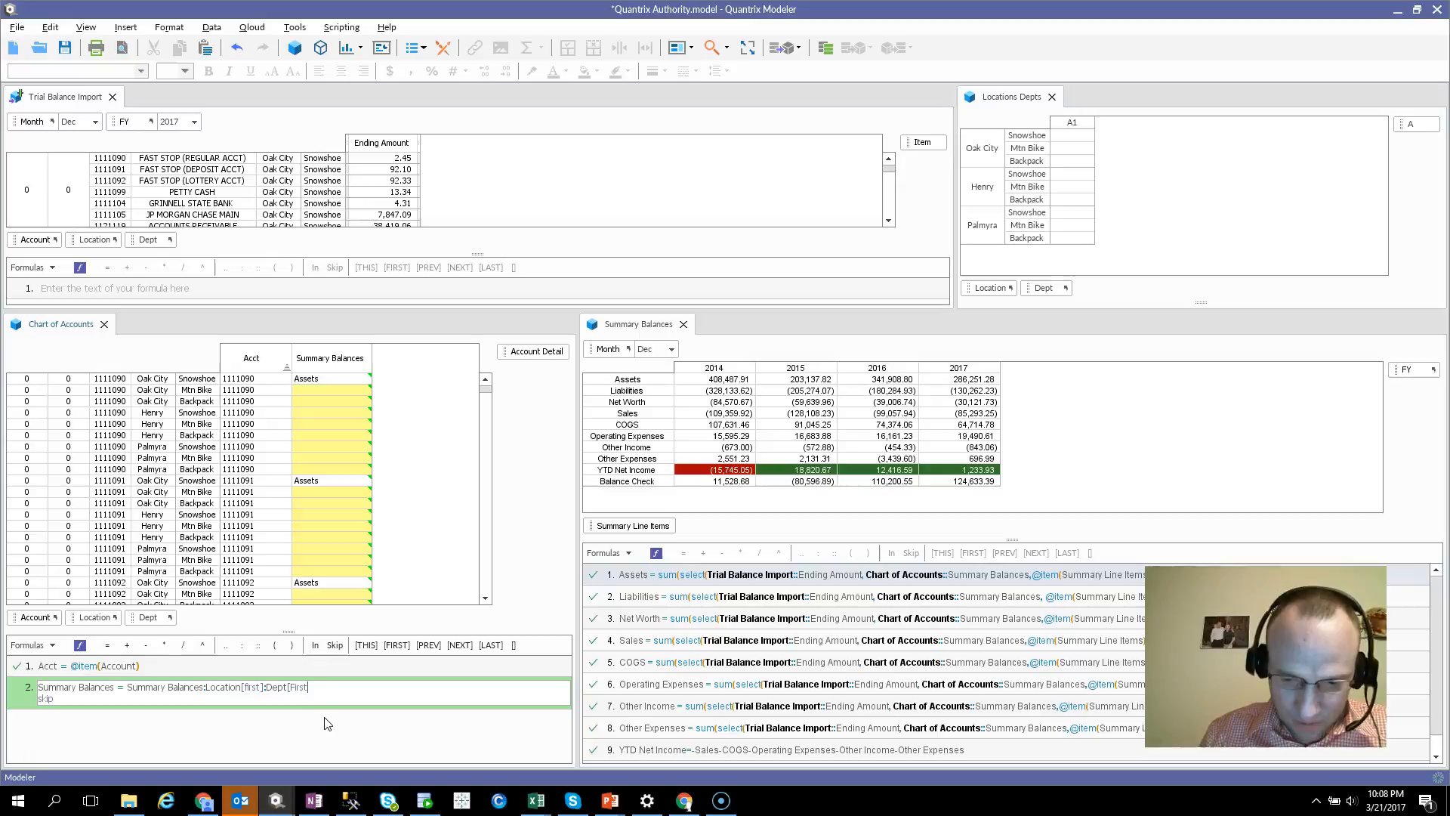
# Complete the formula's skip clause as skip Location[first]:Dept[first] and commit the formula
pyautogui.click(179, 715)
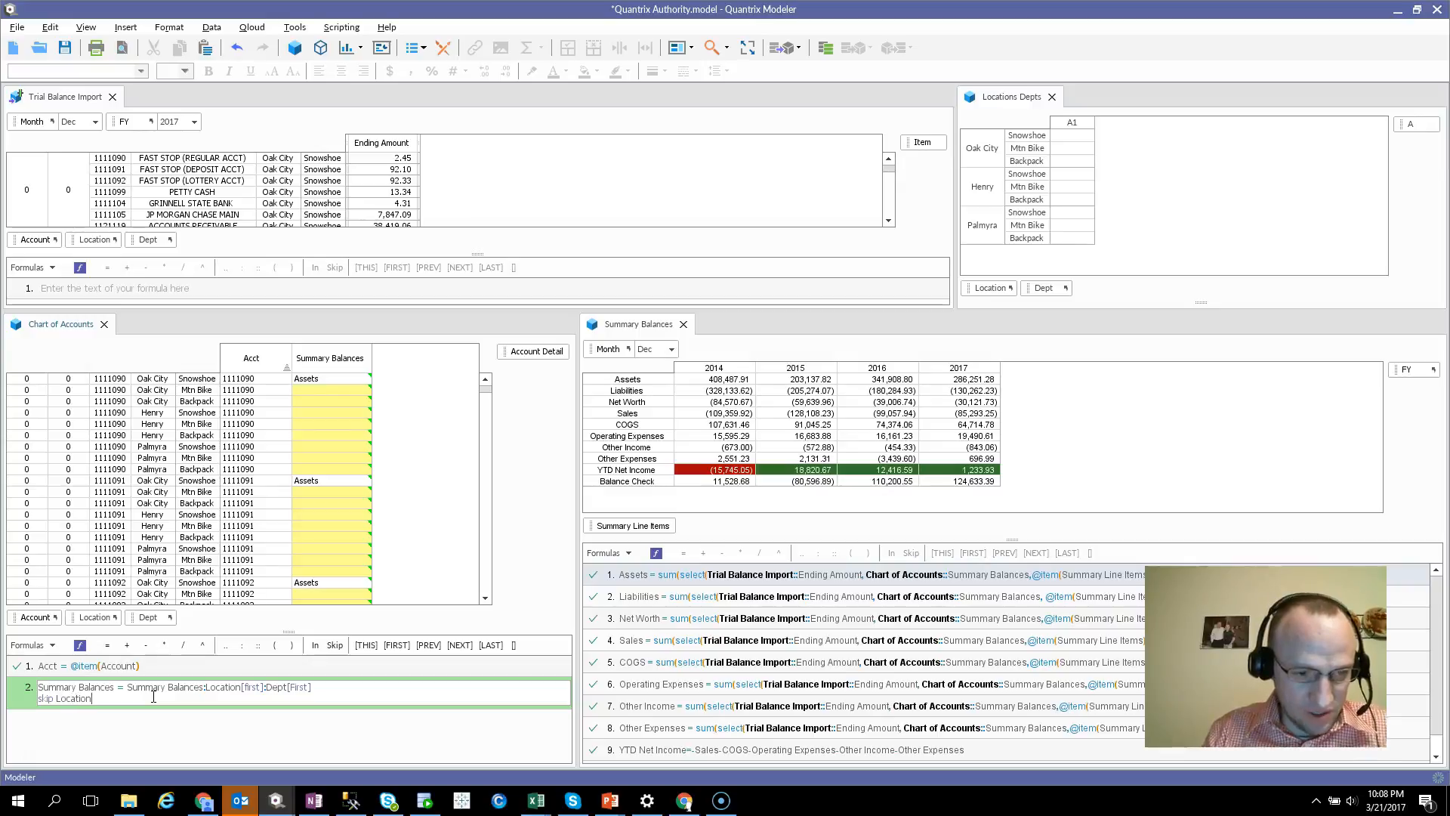
pyautogui.write(']:Dept[first]')
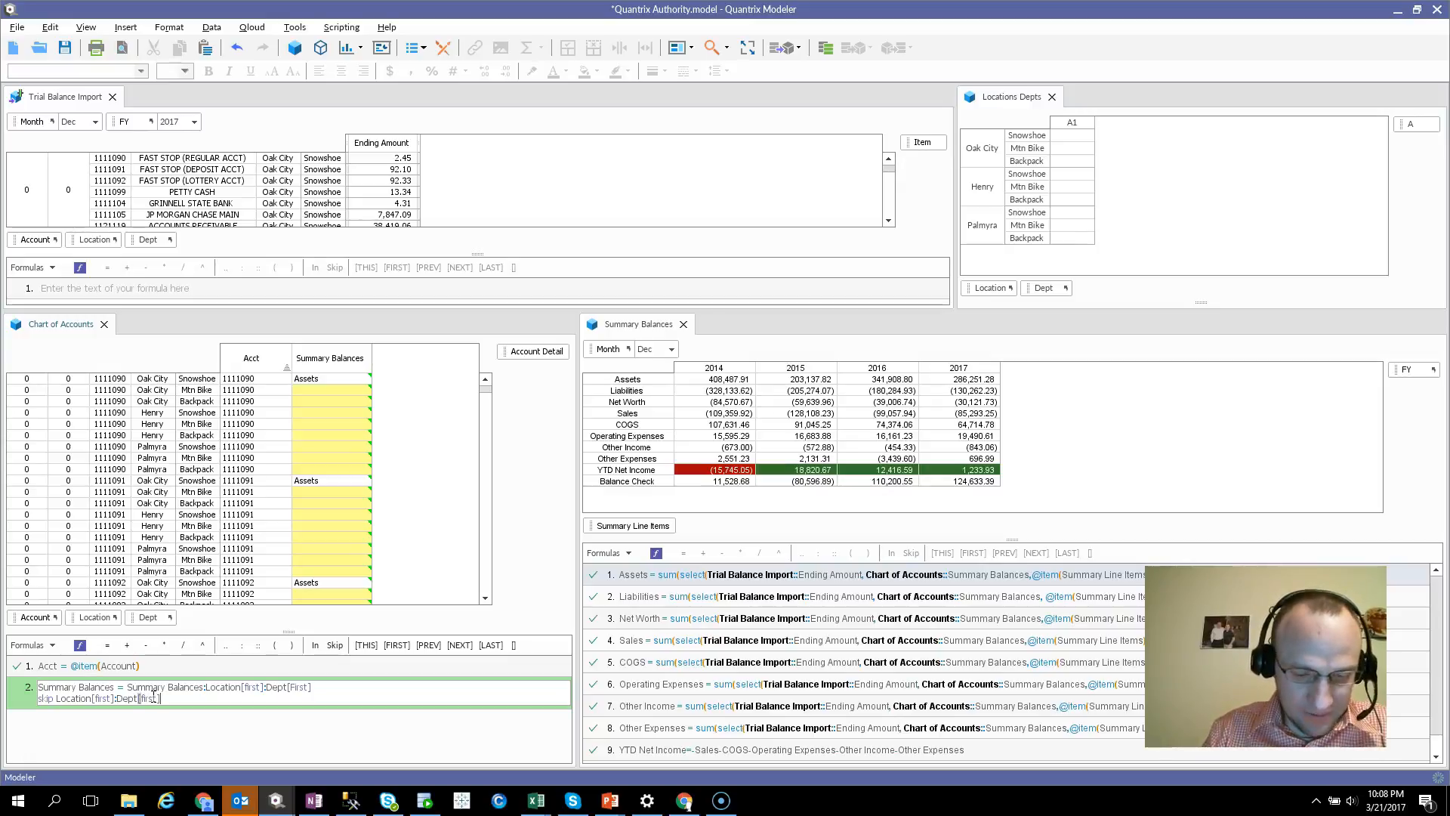
pyautogui.press('Return')
# Check the Summary Balances cells of the first account in Chart of Accounts across its locations and departments
pyautogui.click(294, 428)
pyautogui.click(316, 377)
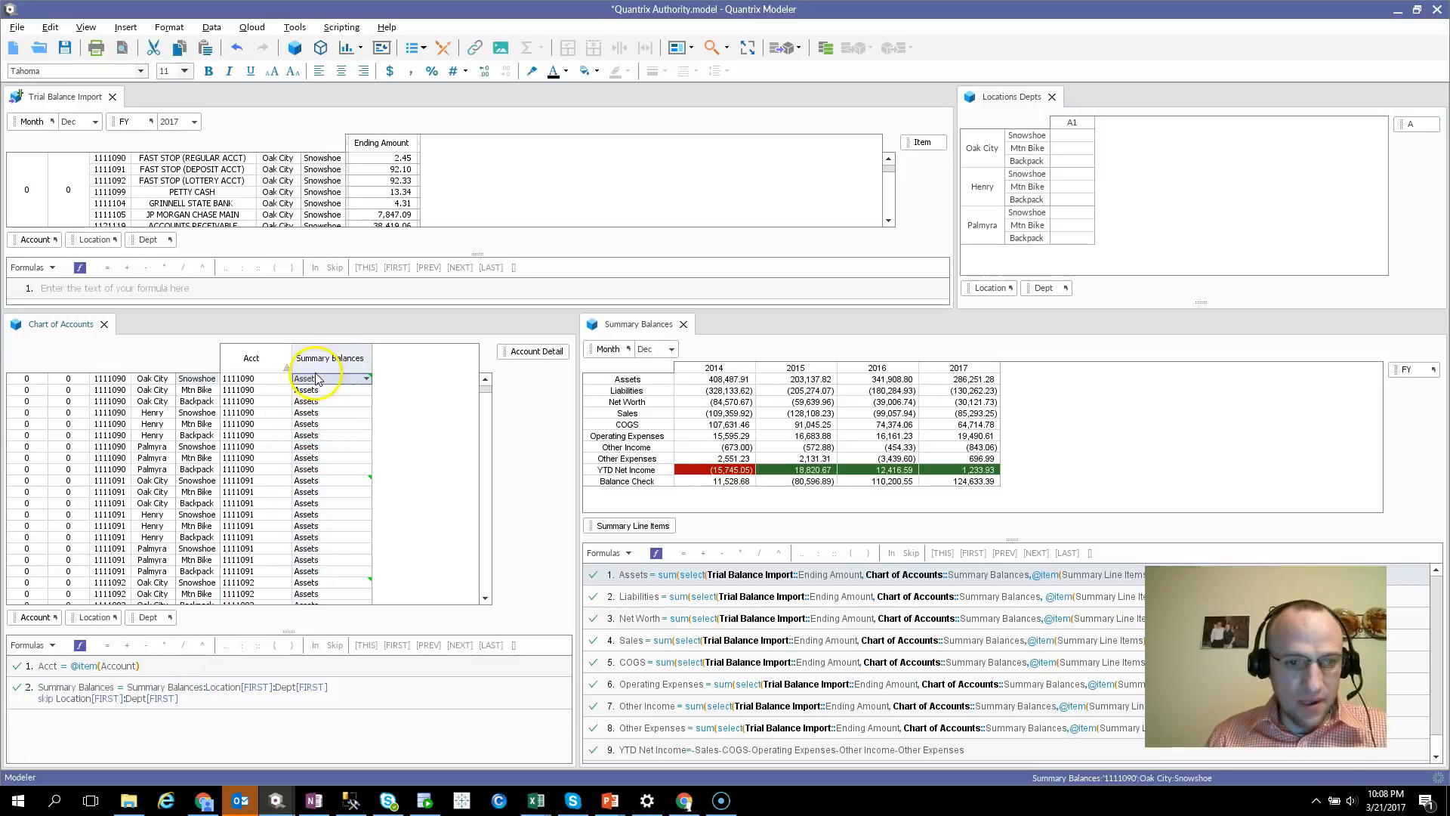
pyautogui.click(363, 450)
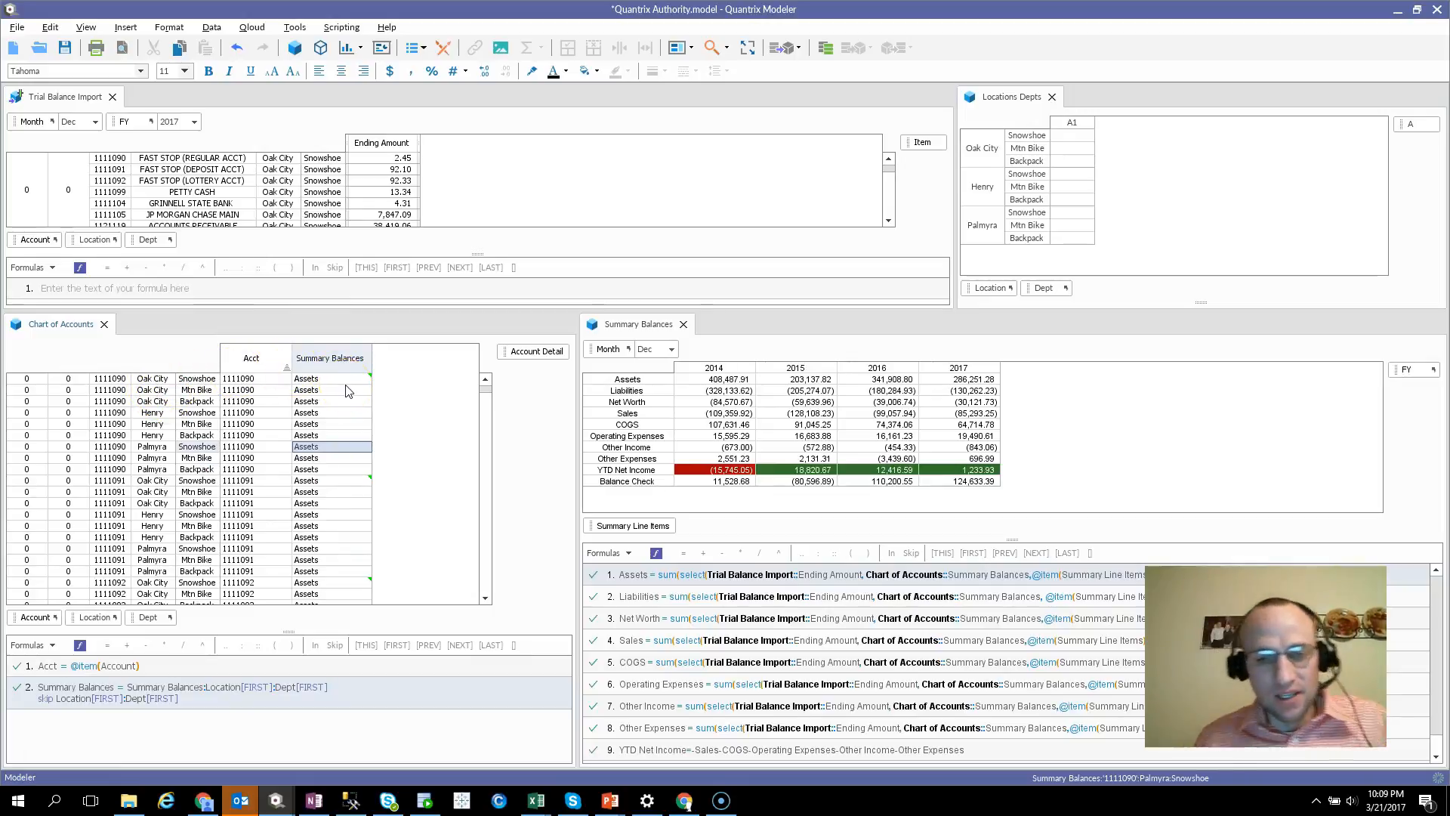
pyautogui.click(346, 389)
pyautogui.click(340, 403)
pyautogui.click(341, 434)
pyautogui.click(317, 415)
pyautogui.click(323, 435)
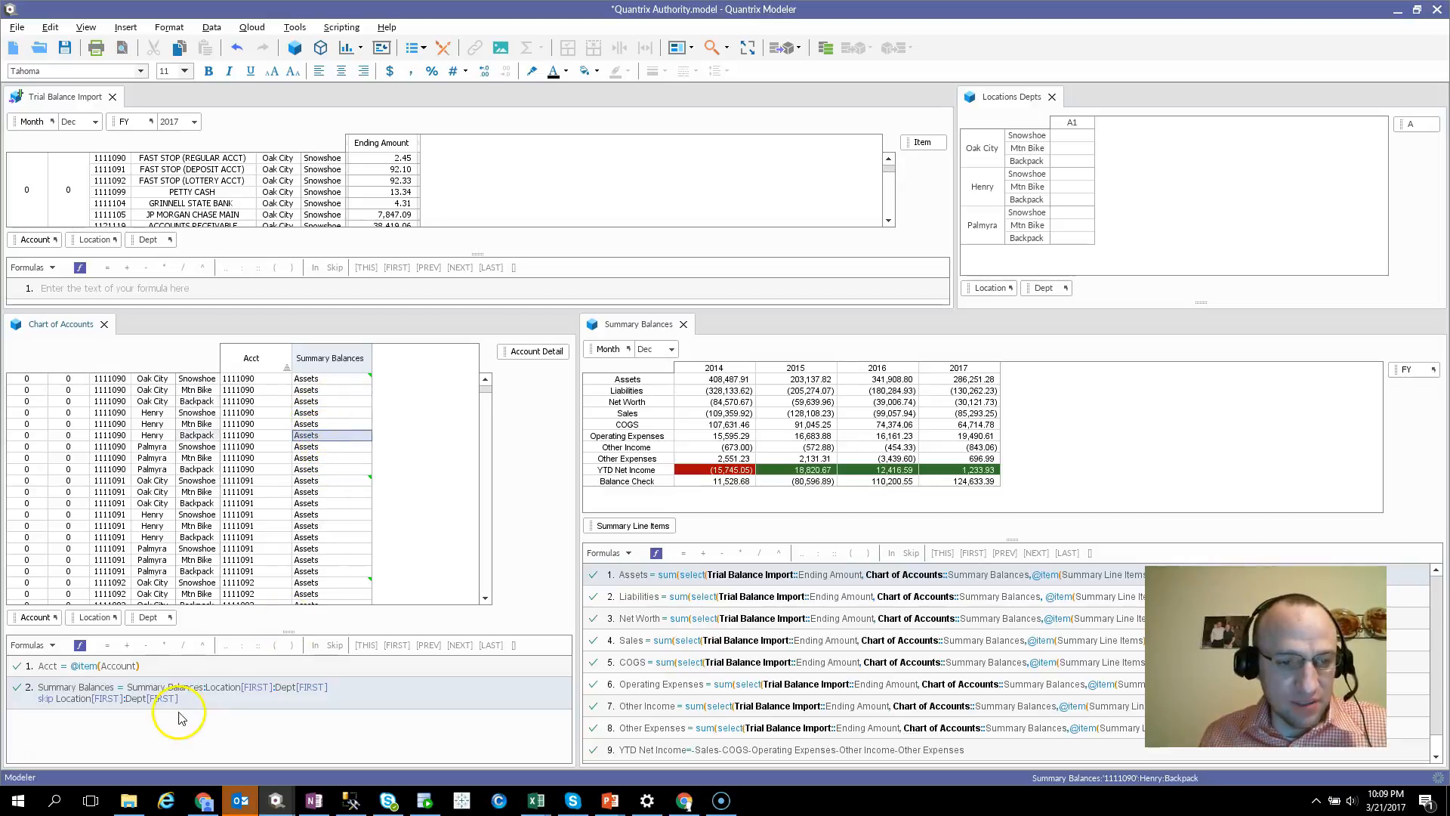
pyautogui.click(330, 401)
pyautogui.click(326, 435)
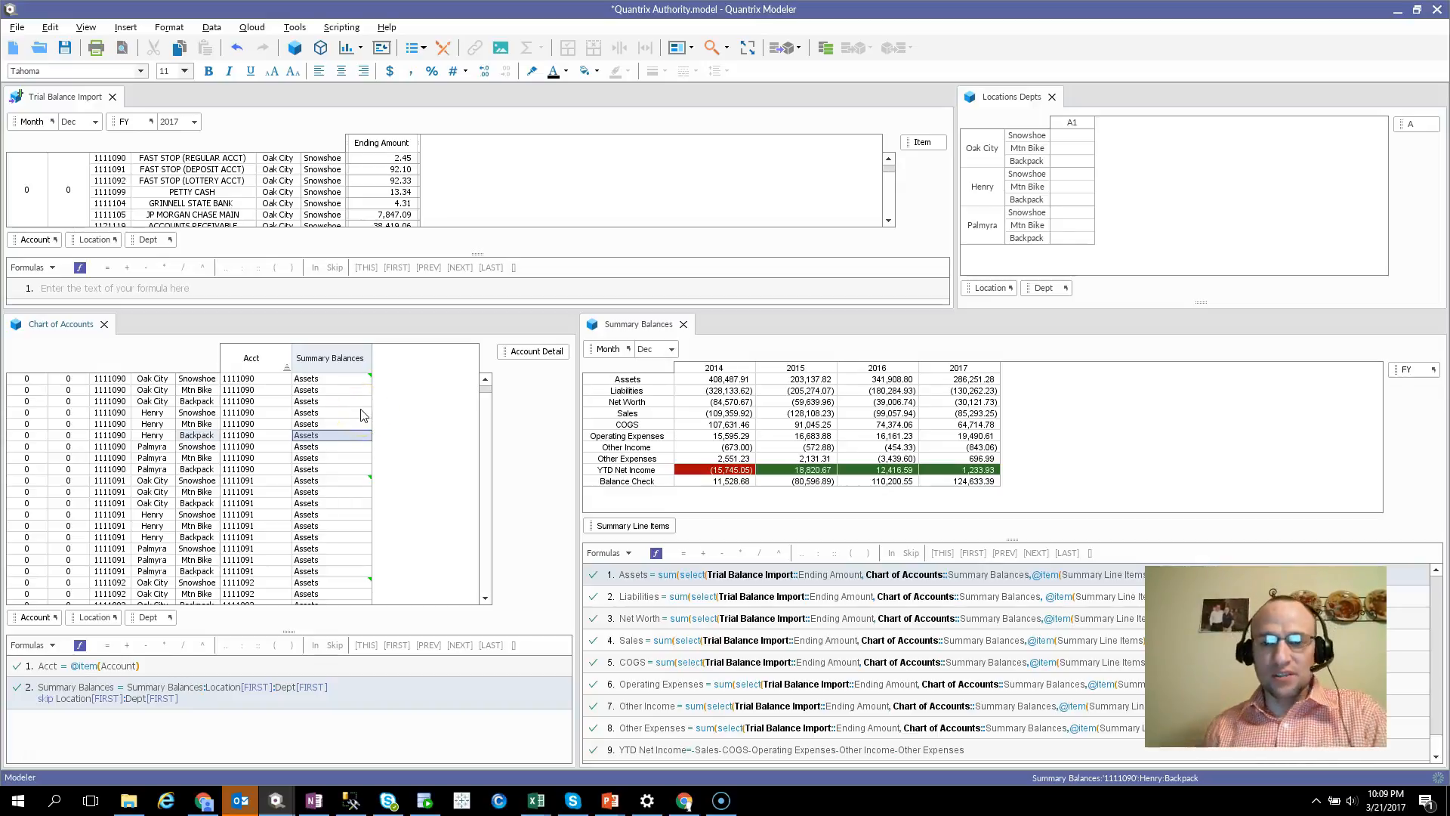
# Switch to the contact slide in the PowerPoint presentation
pyautogui.hotkey('alt', 'Tab')
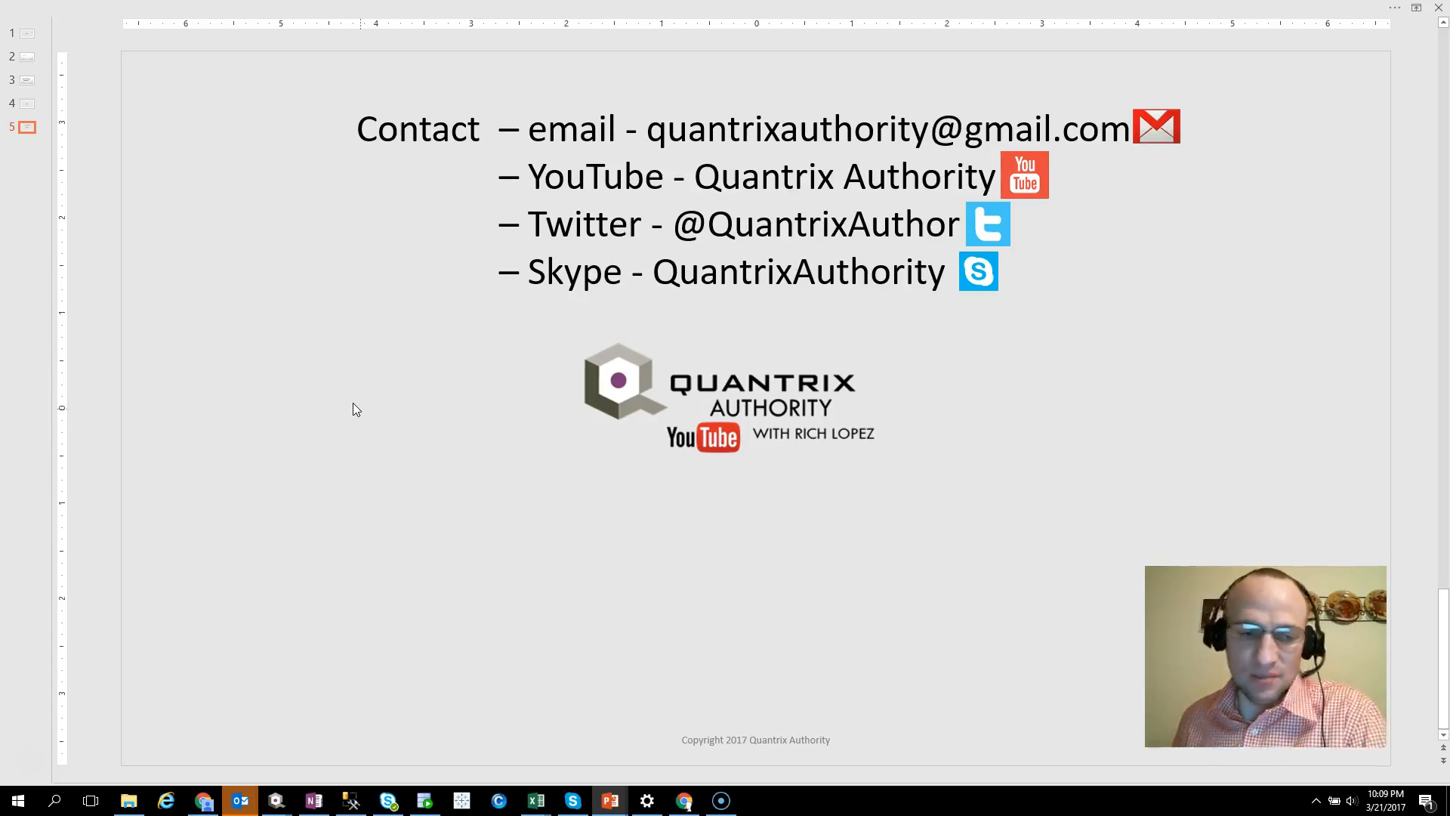